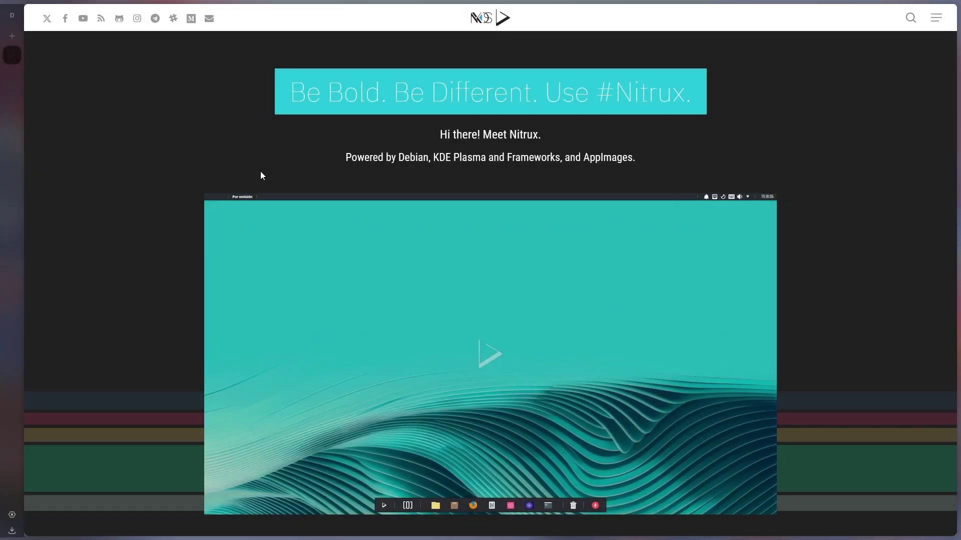
Scroll the Nitrux homepage and highlight the 'Powered by Debian' subtitle, then clear the selection
{"action": "scroll", "coordinate": [261, 175], "scroll_direction": "down", "scroll_amount": 4}
{"action": "scroll", "coordinate": [509, 233], "scroll_direction": "up", "scroll_amount": 2}
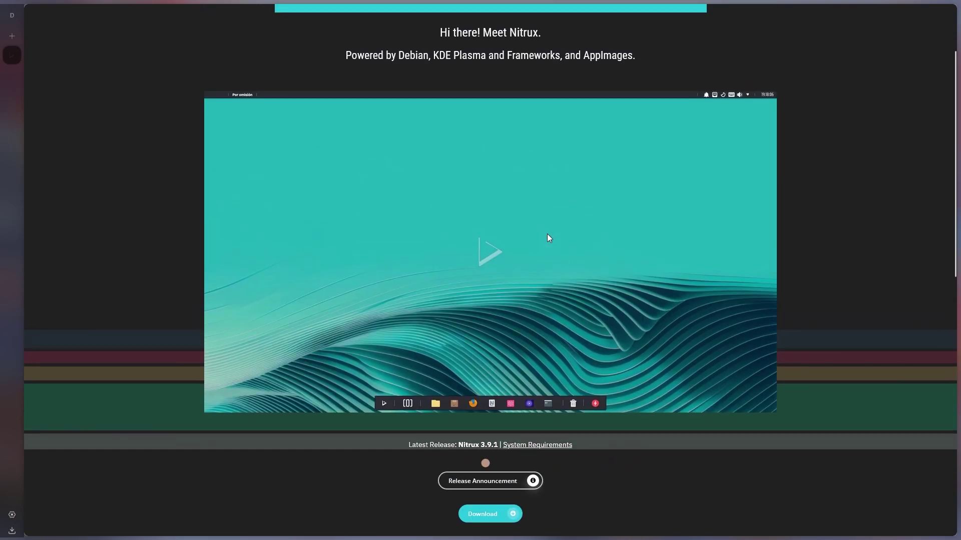
{"action": "scroll", "coordinate": [486, 313], "scroll_direction": "down", "scroll_amount": 5}
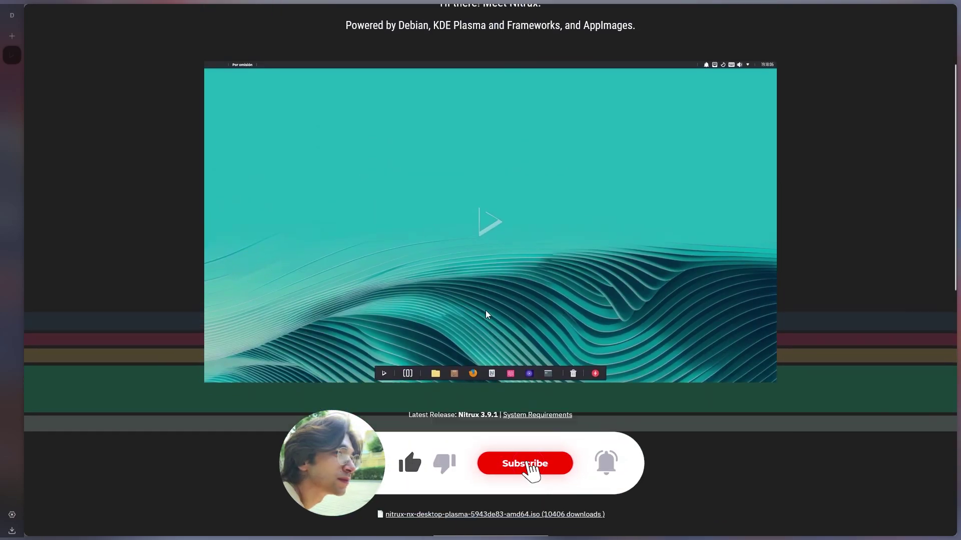
{"action": "scroll", "coordinate": [576, 352], "scroll_direction": "down", "scroll_amount": 4}
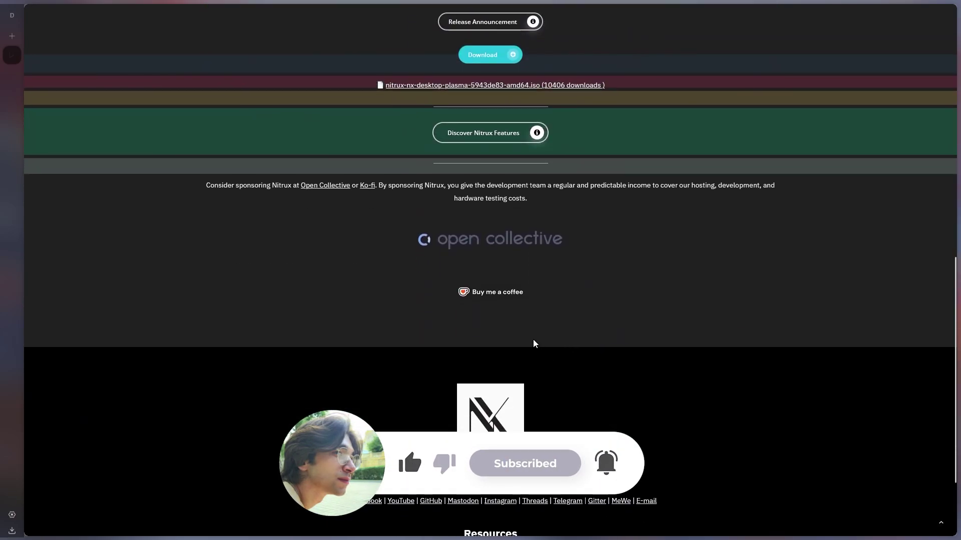
{"action": "scroll", "coordinate": [521, 346], "scroll_direction": "down", "scroll_amount": 3}
{"action": "scroll", "coordinate": [510, 360], "scroll_direction": "up", "scroll_amount": 6}
{"action": "scroll", "coordinate": [509, 355], "scroll_direction": "up", "scroll_amount": 7}
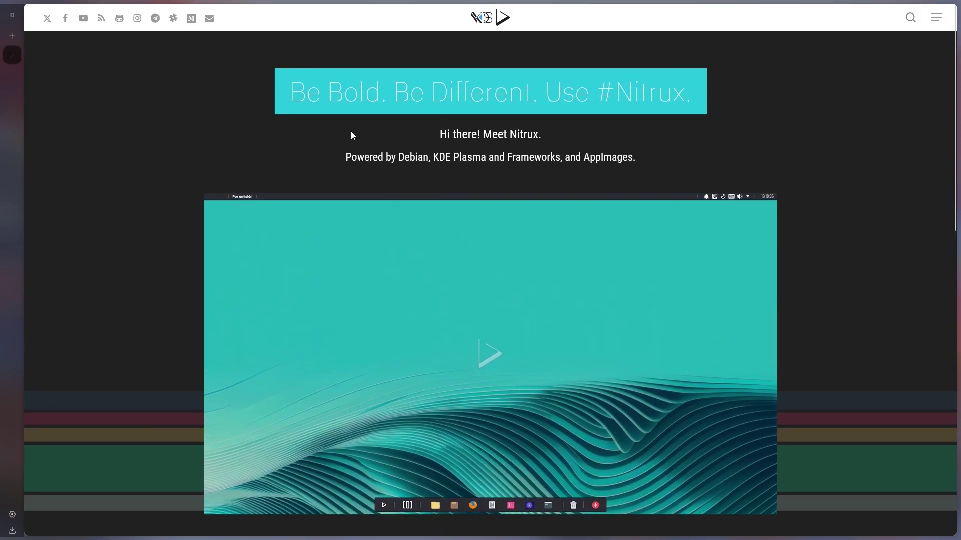
{"action": "left_click_drag", "start_coordinate": [336, 156], "coordinate": [654, 161]}
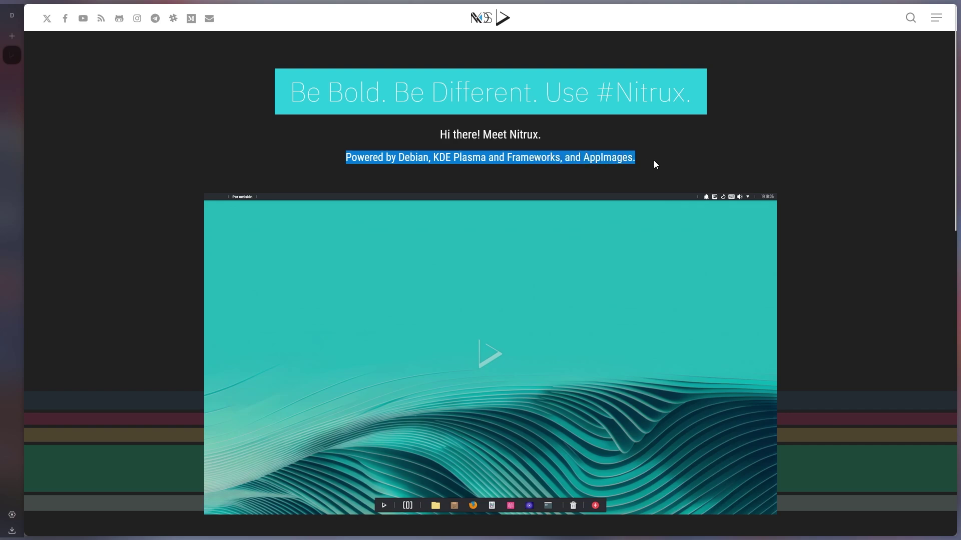
{"action": "left_click", "coordinate": [653, 160]}
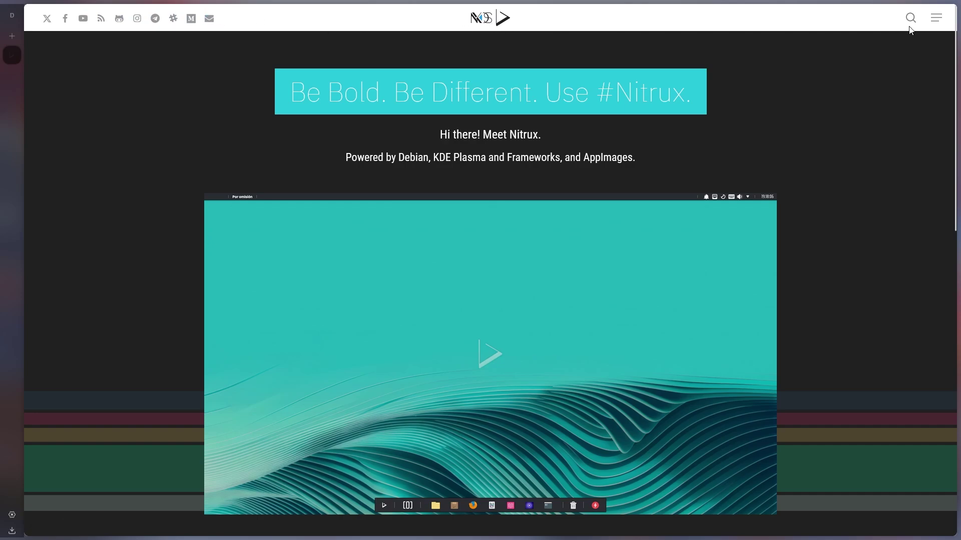
Open and close the site's navigation menu, then the search panel
{"action": "left_click", "coordinate": [933, 20]}
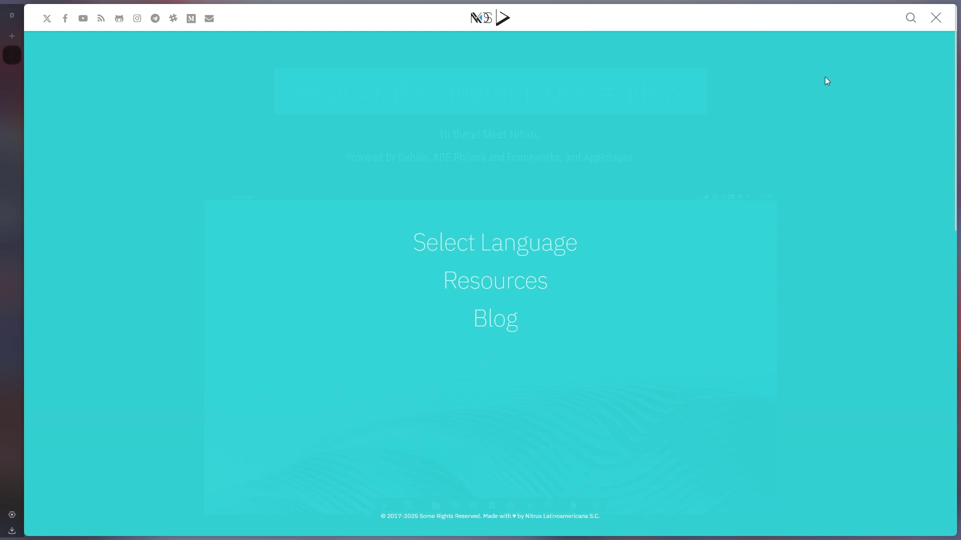
{"action": "left_click", "coordinate": [936, 18]}
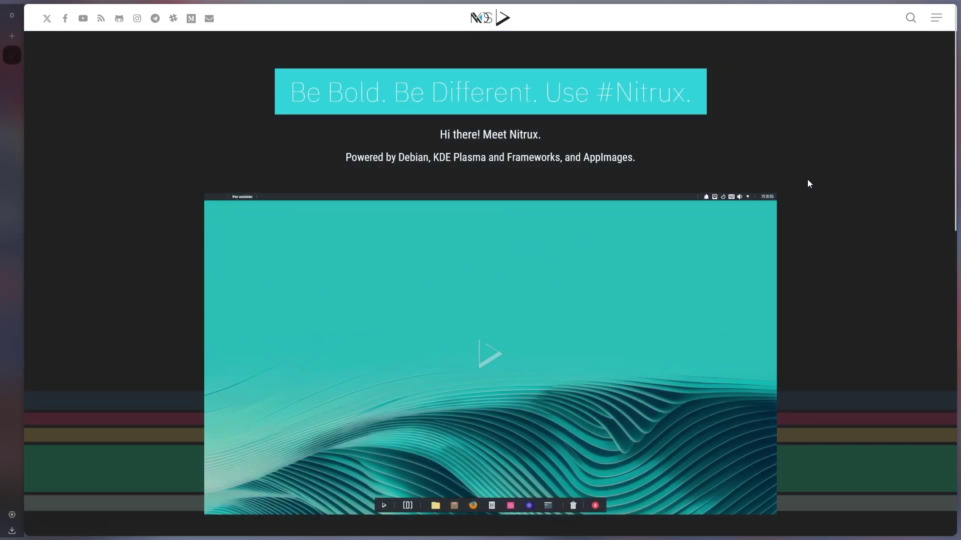
{"action": "left_click", "coordinate": [910, 18]}
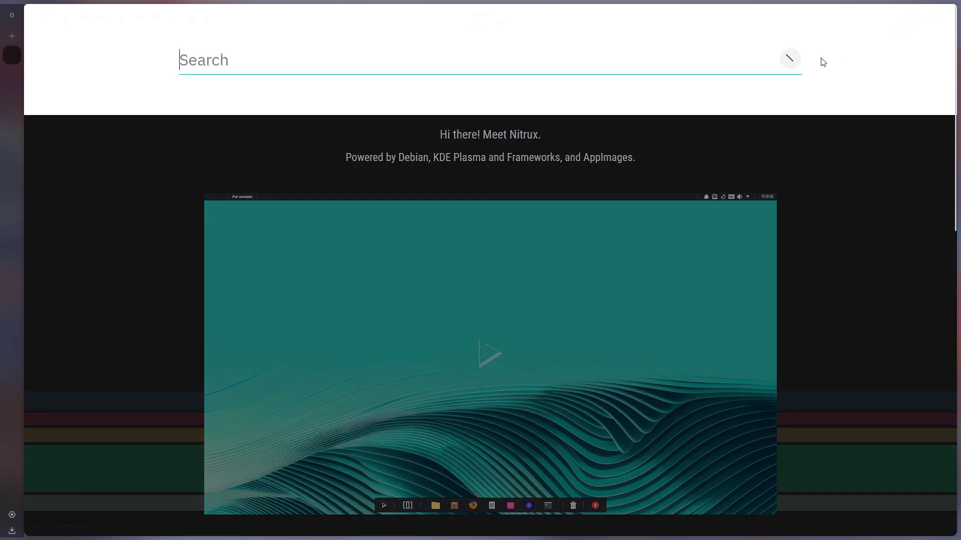
{"action": "left_click", "coordinate": [176, 195]}
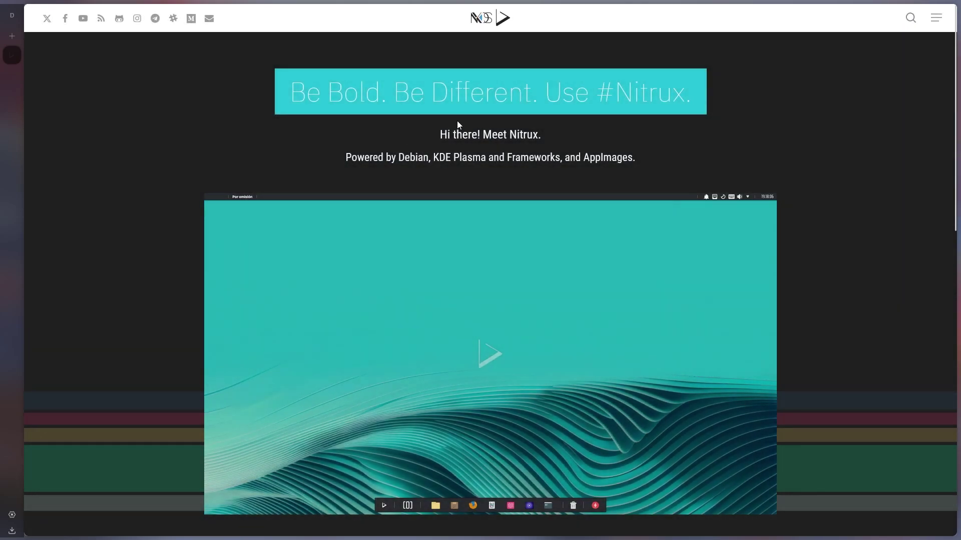
Scroll down to the footer and select the copyright line
{"action": "scroll", "coordinate": [457, 121], "scroll_direction": "down", "scroll_amount": 10}
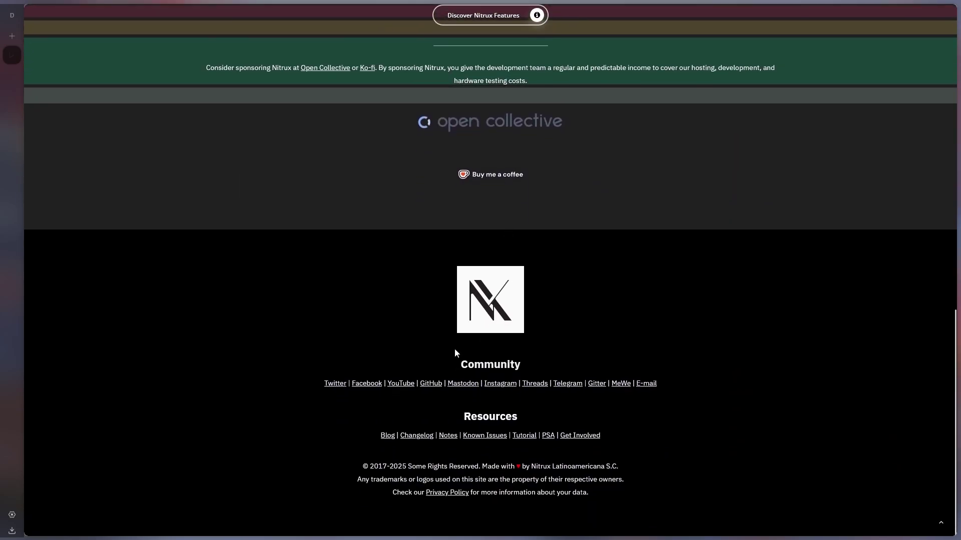
{"action": "scroll", "coordinate": [561, 496], "scroll_direction": "up", "scroll_amount": 1}
{"action": "scroll", "coordinate": [501, 485], "scroll_direction": "down", "scroll_amount": 1}
{"action": "left_click_drag", "start_coordinate": [408, 466], "coordinate": [646, 466]}
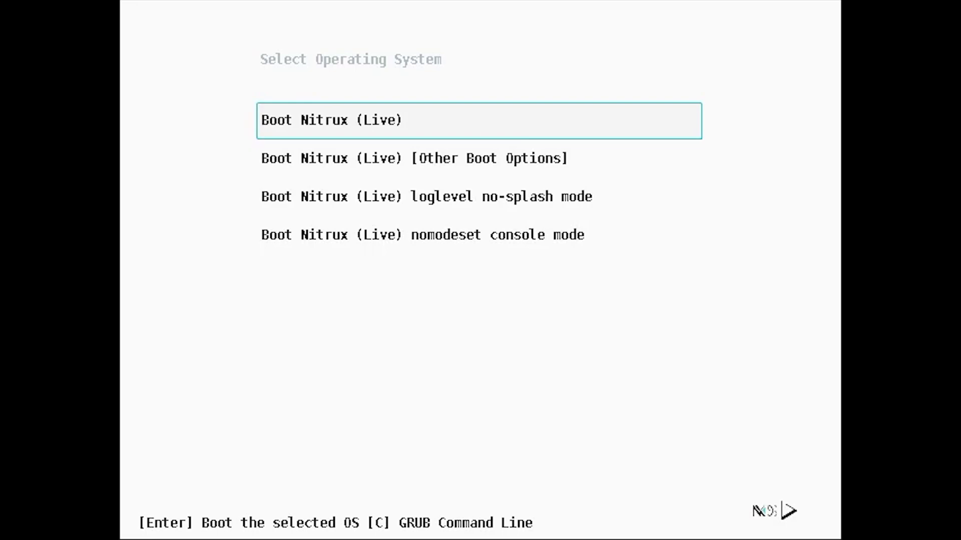
Browse the GRUB entries, then return to and boot 'Boot Nitrux (Live)'
{"action": "key", "text": "Down"}
{"action": "key", "text": "Down"}
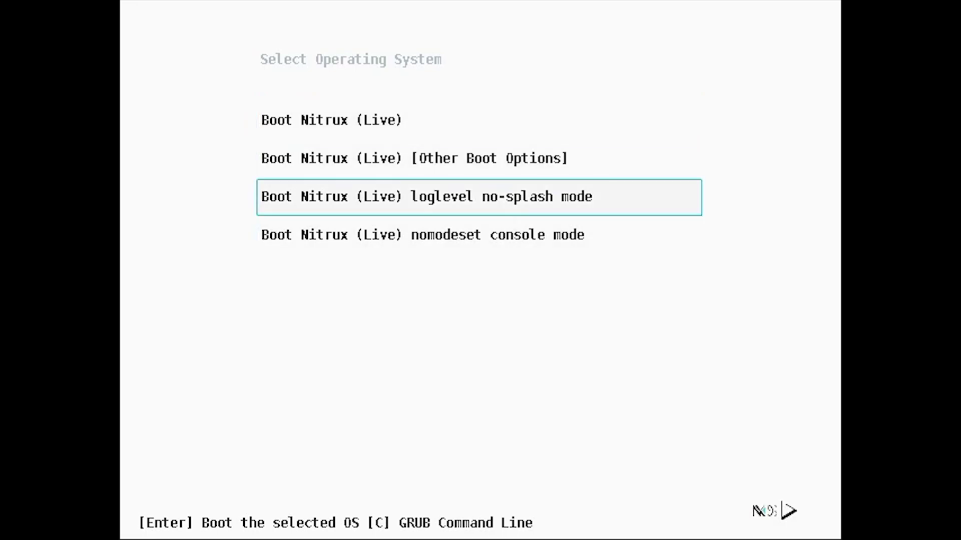
{"action": "key", "text": "Down"}
{"action": "key", "text": "Up"}
{"action": "key", "text": "Up"}
{"action": "key", "text": "Up"}
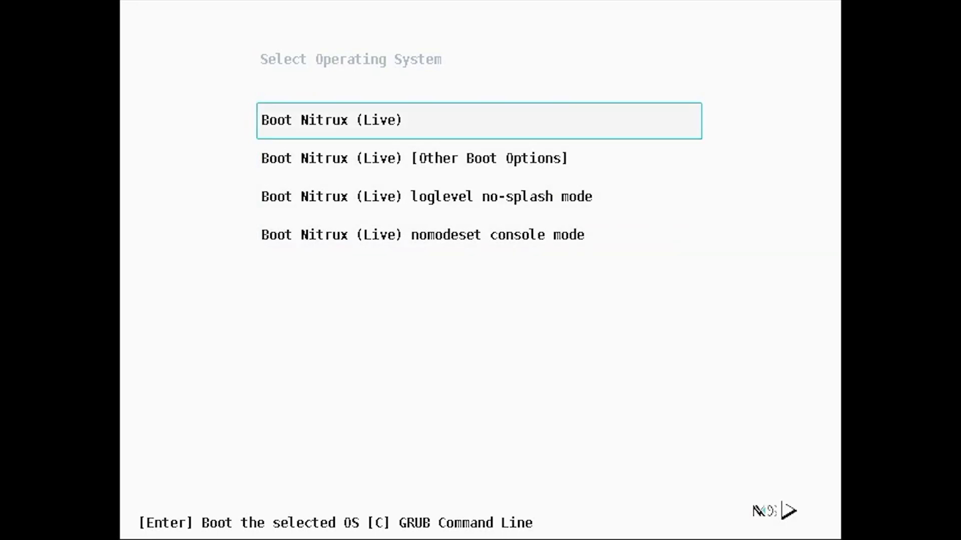
{"action": "key", "text": "Return"}
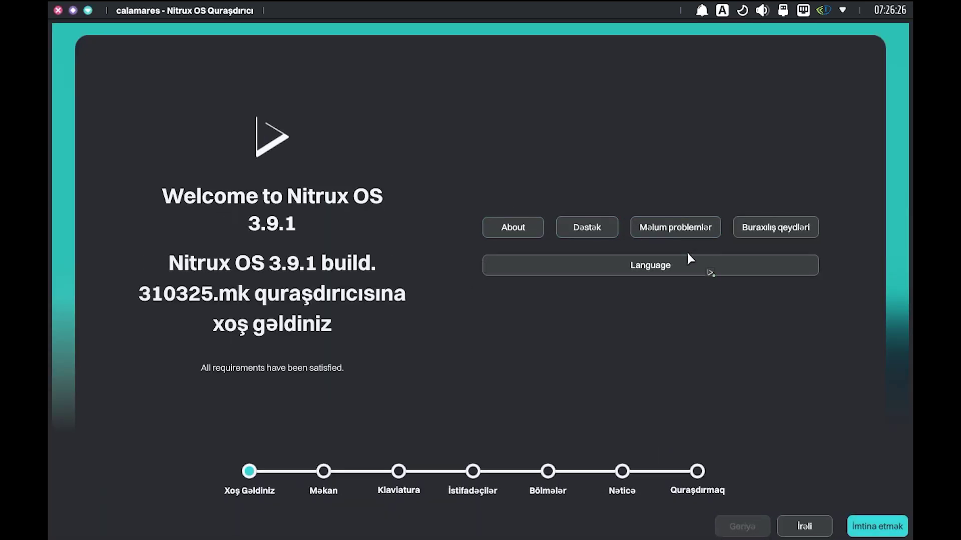
Open language settings, then fill in the user's full name, hostname and a confirmed password
{"action": "left_click", "coordinate": [678, 266]}
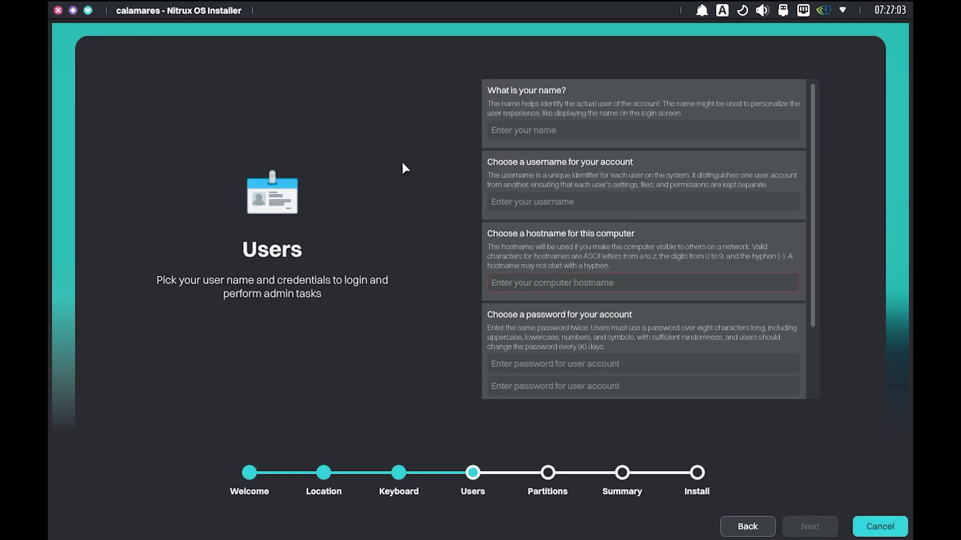
{"action": "left_click", "coordinate": [533, 126]}
{"action": "type", "text": "Bekirov"}
{"action": "key", "text": "Tab"}
{"action": "key", "text": "Tab"}
{"action": "type", "text": "beki"}
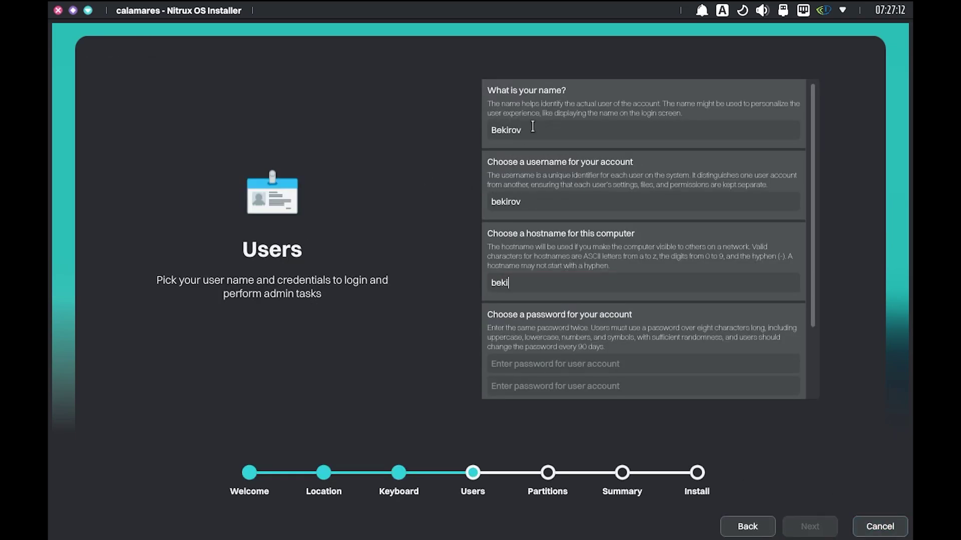
{"action": "type", "text": "rov"}
{"action": "key", "text": "Tab"}
{"action": "type", "text": "1234"}
{"action": "key", "text": "Tab"}
{"action": "type", "text": "1234"}
{"action": "scroll", "coordinate": [531, 376], "scroll_direction": "down", "scroll_amount": 3}
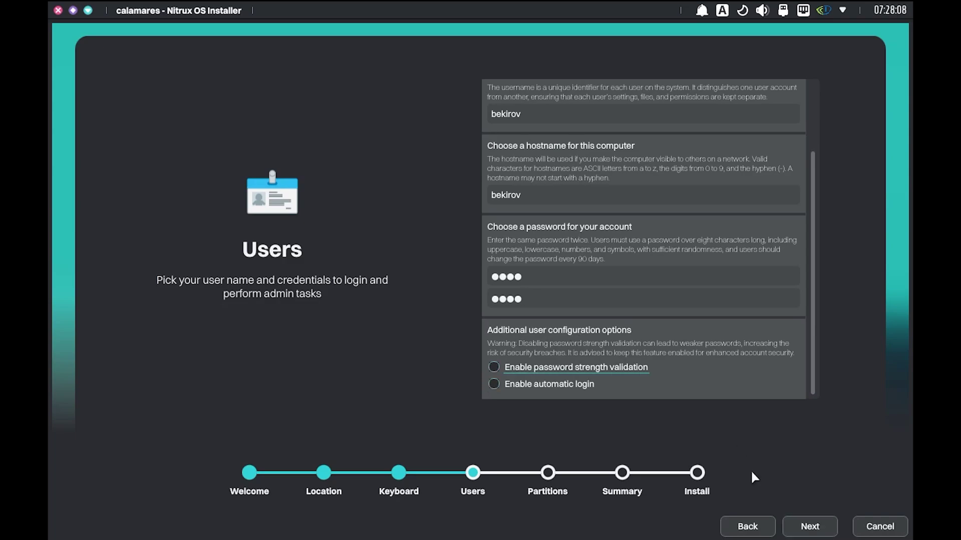
Choose Erase disk for partitioning and start the installation from the summary
{"action": "left_click", "coordinate": [809, 527]}
{"action": "left_click", "coordinate": [90, 70]}
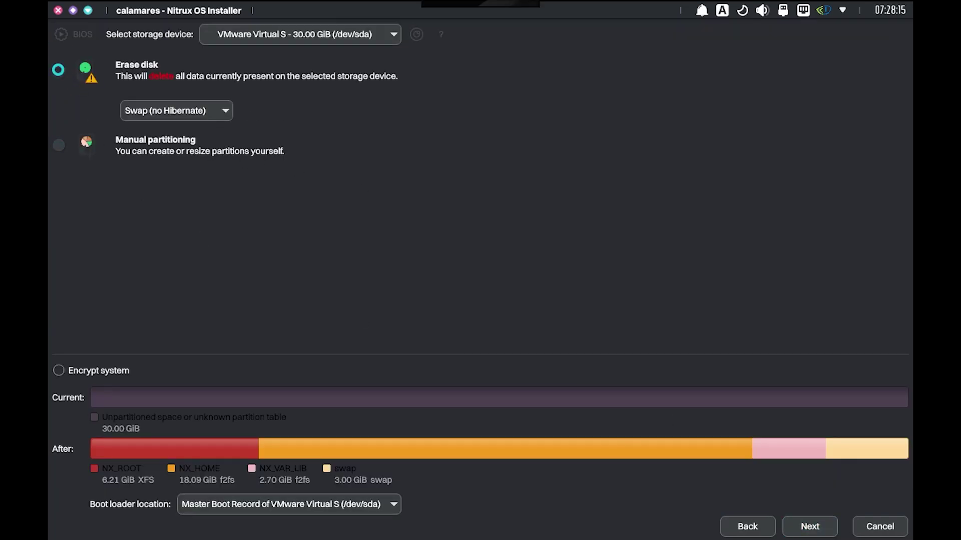
{"action": "left_click", "coordinate": [811, 527]}
{"action": "left_click", "coordinate": [800, 530]}
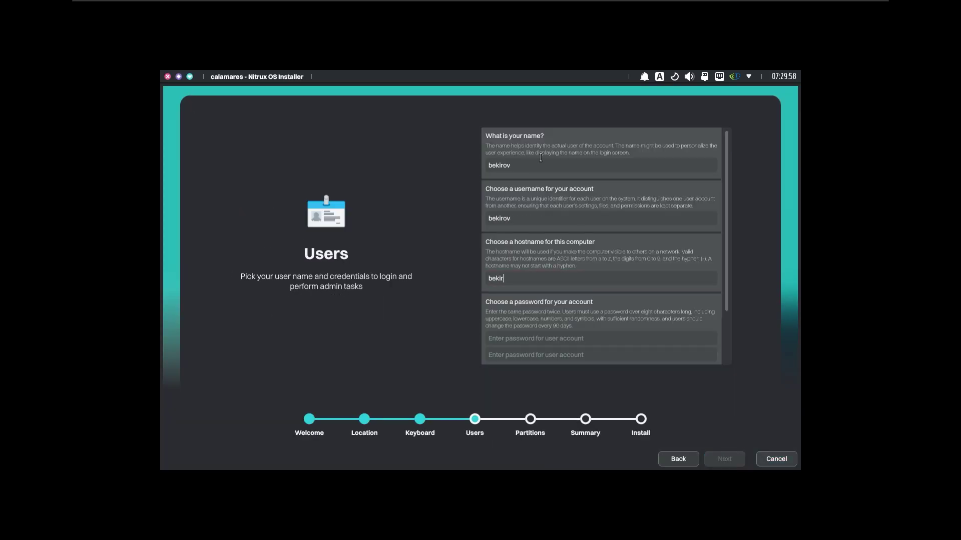
Advance past the Region step, then nudge the Europe timezone error dialog higher
{"action": "left_click", "coordinate": [566, 356]}
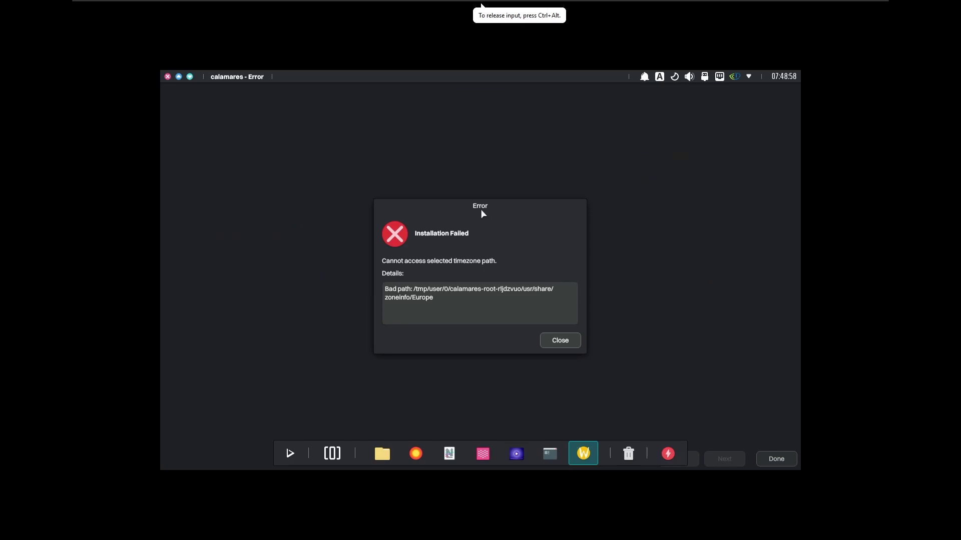
{"action": "mouse_move", "coordinate": [482, 211]}
{"action": "left_mouse_down"}
{"action": "mouse_move", "coordinate": [497, 195]}
{"action": "mouse_move", "coordinate": [485, 193]}
{"action": "left_mouse_up"}
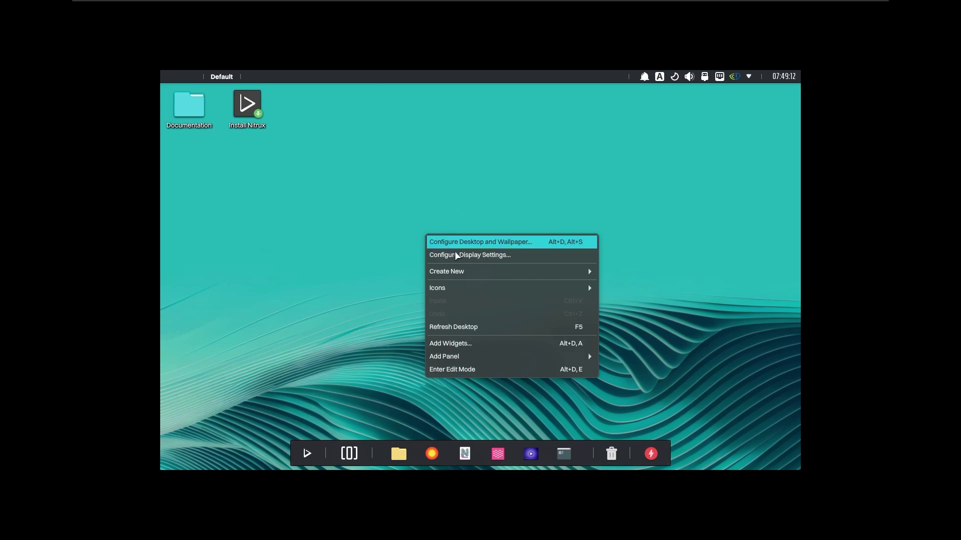
Set the display resolution to 1920x1080 (16:9), apply and keep it
{"action": "left_click", "coordinate": [457, 256]}
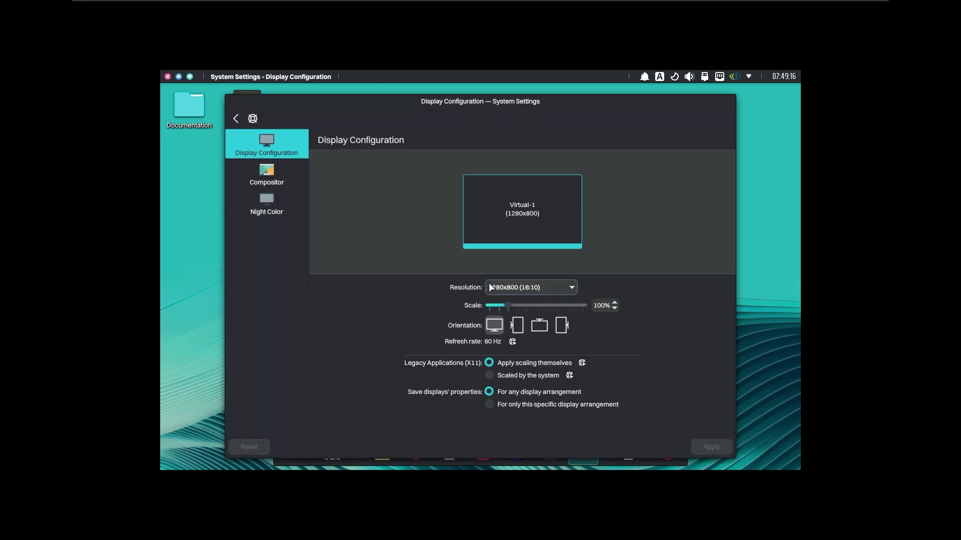
{"action": "left_click", "coordinate": [520, 287]}
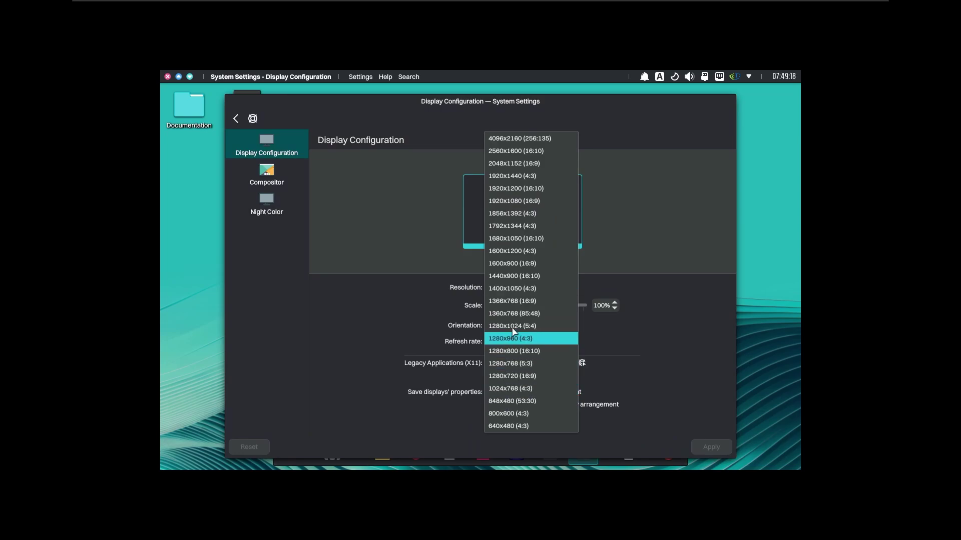
{"action": "left_click", "coordinate": [520, 200]}
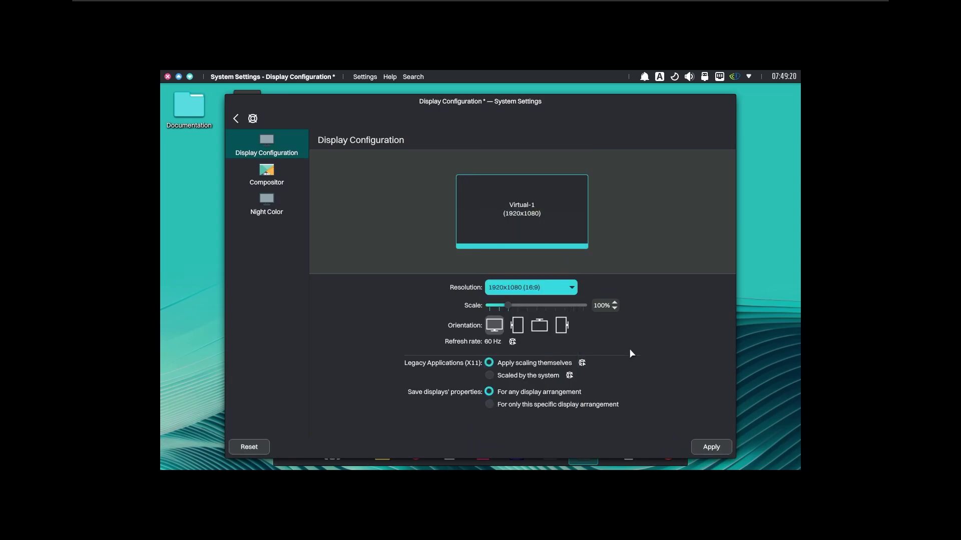
{"action": "left_click", "coordinate": [700, 449]}
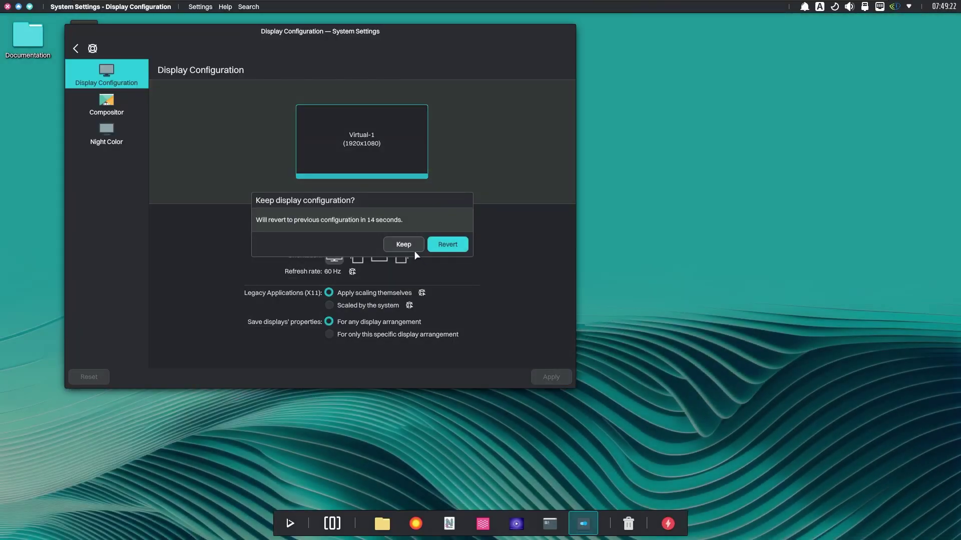
{"action": "left_click", "coordinate": [413, 250]}
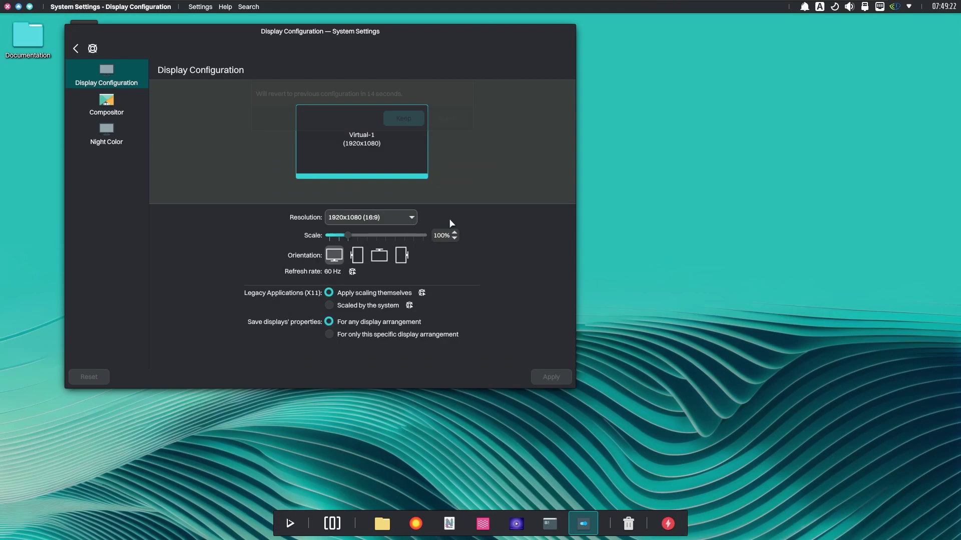
{"action": "left_click_drag", "start_coordinate": [331, 53], "coordinate": [560, 120]}
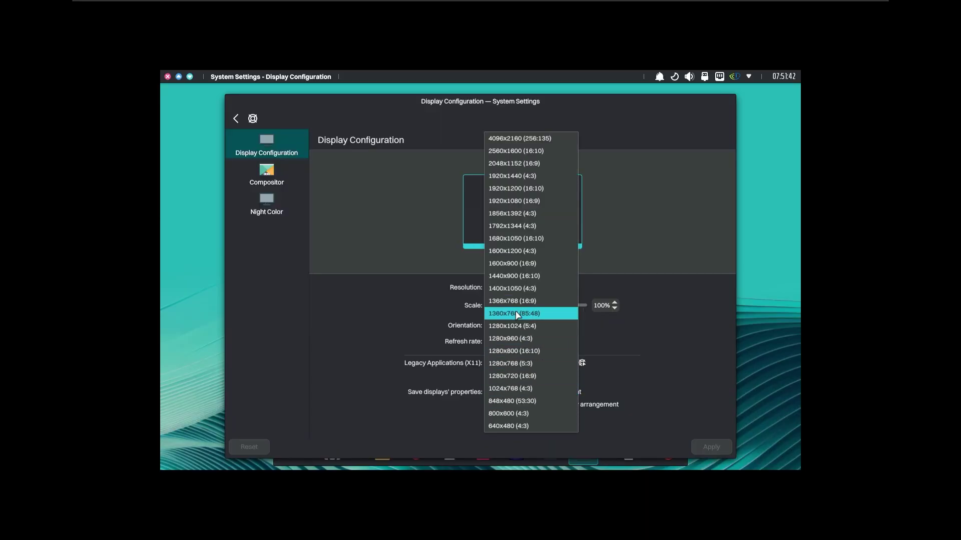
Reapply and keep 1920x1080 (16:9) twice more, closing System Settings each time
{"action": "left_click", "coordinate": [518, 201]}
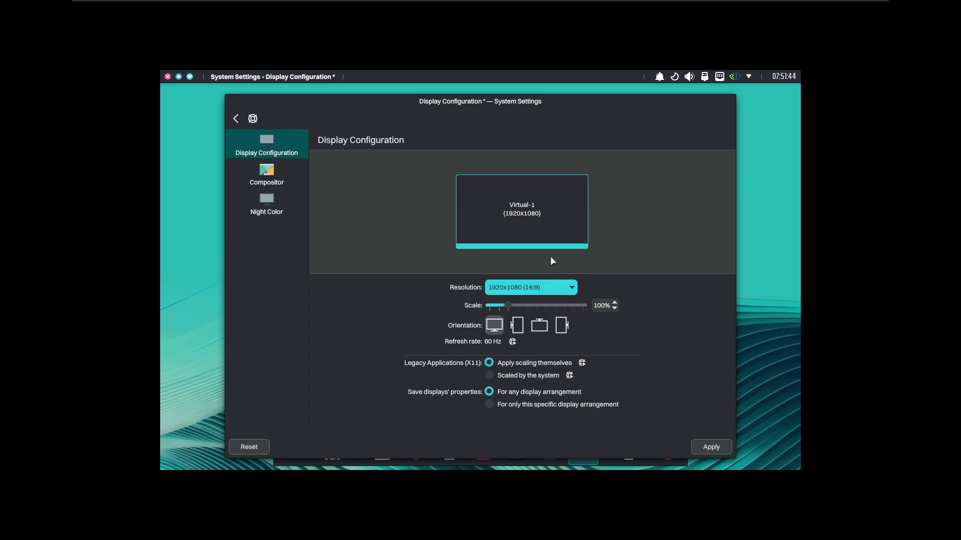
{"action": "left_click", "coordinate": [711, 448]}
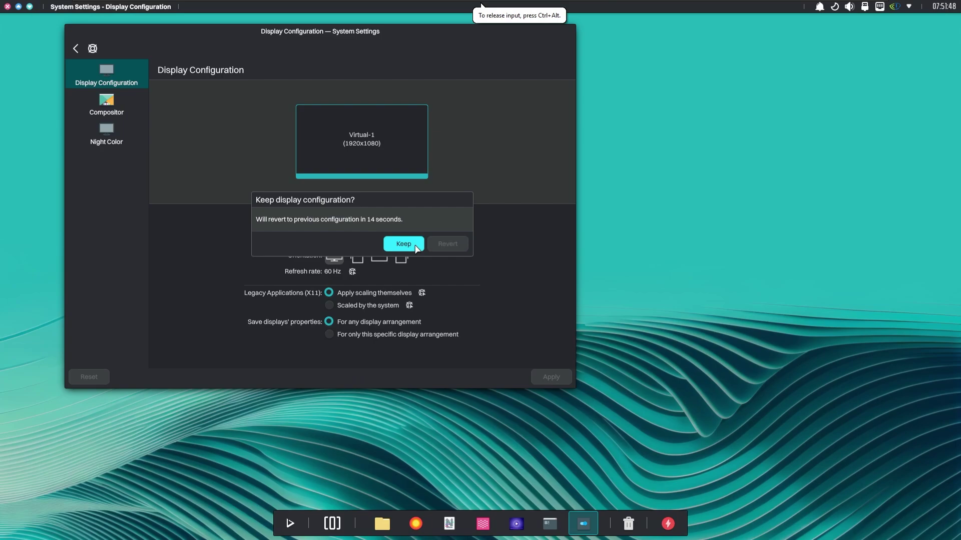
{"action": "left_click", "coordinate": [403, 244]}
{"action": "left_click", "coordinate": [7, 7]}
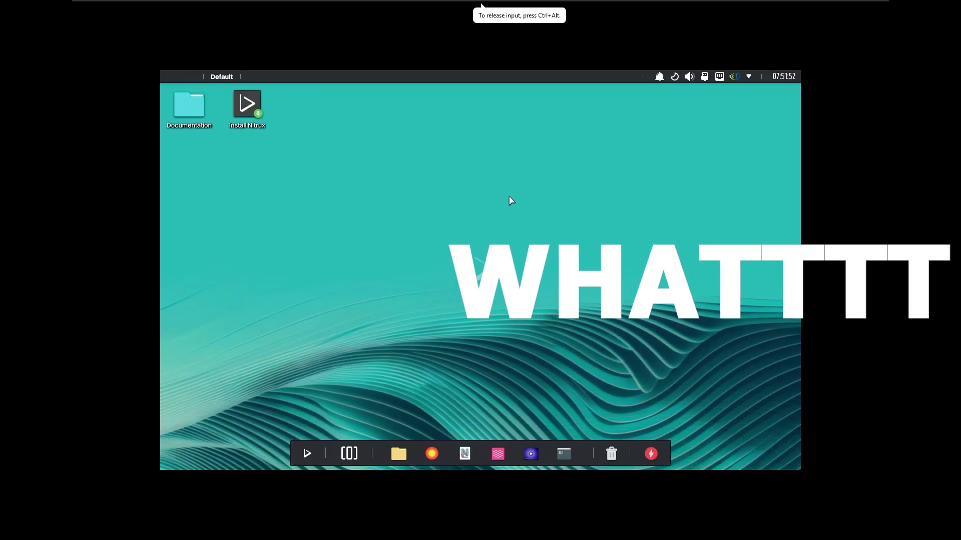
{"action": "right_click", "coordinate": [511, 200]}
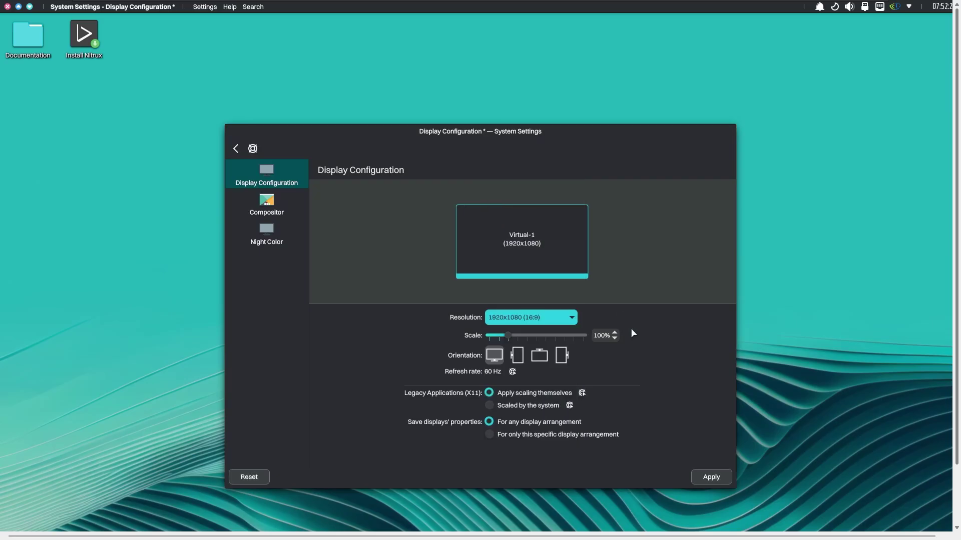
{"action": "left_click", "coordinate": [702, 478]}
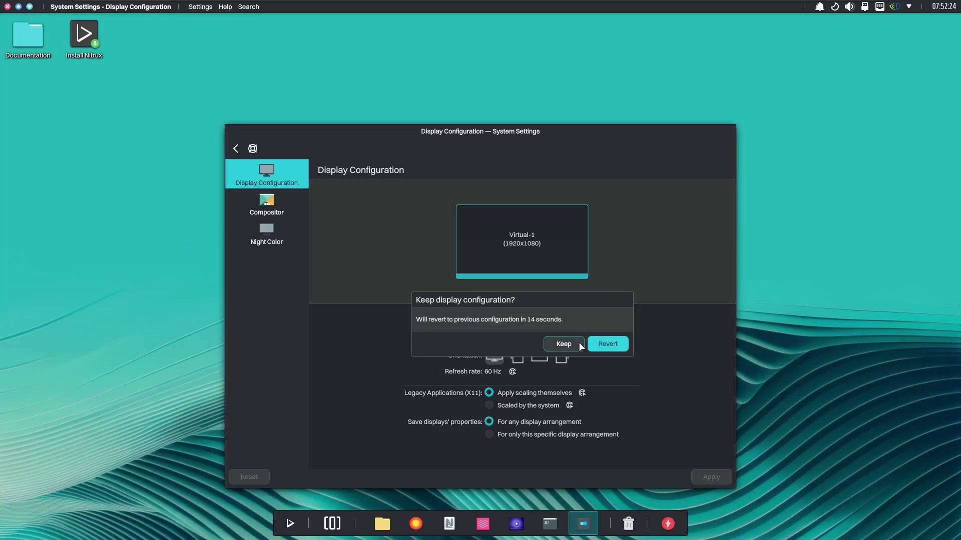
{"action": "left_click", "coordinate": [562, 343]}
{"action": "left_click", "coordinate": [8, 7]}
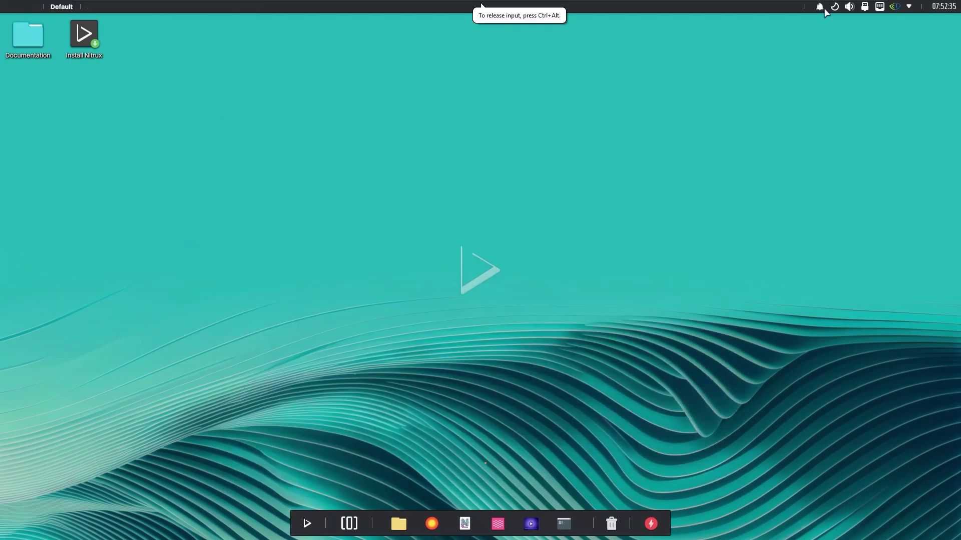
Toggle Night Color off and on, and view the notifications, volume, disks and network panels
{"action": "left_click", "coordinate": [819, 7]}
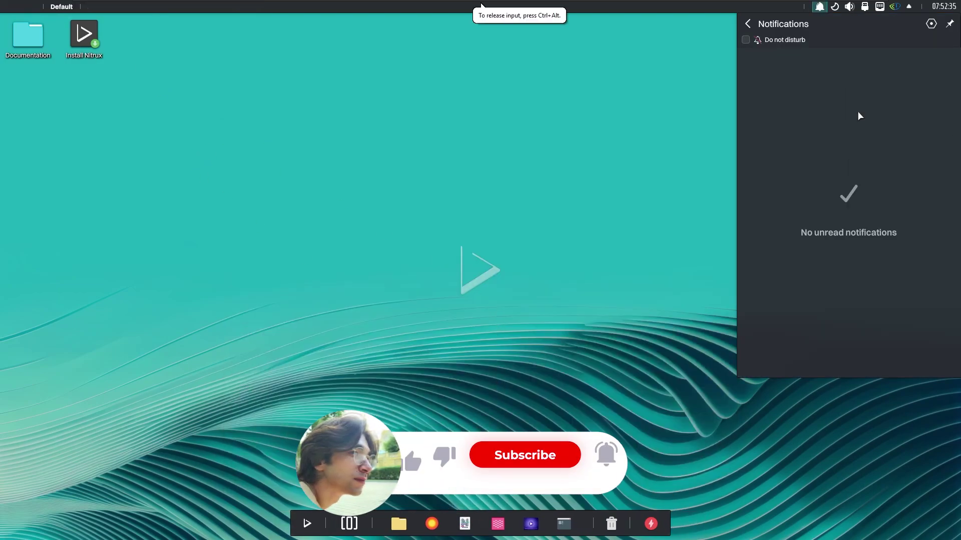
{"action": "left_click", "coordinate": [834, 7]}
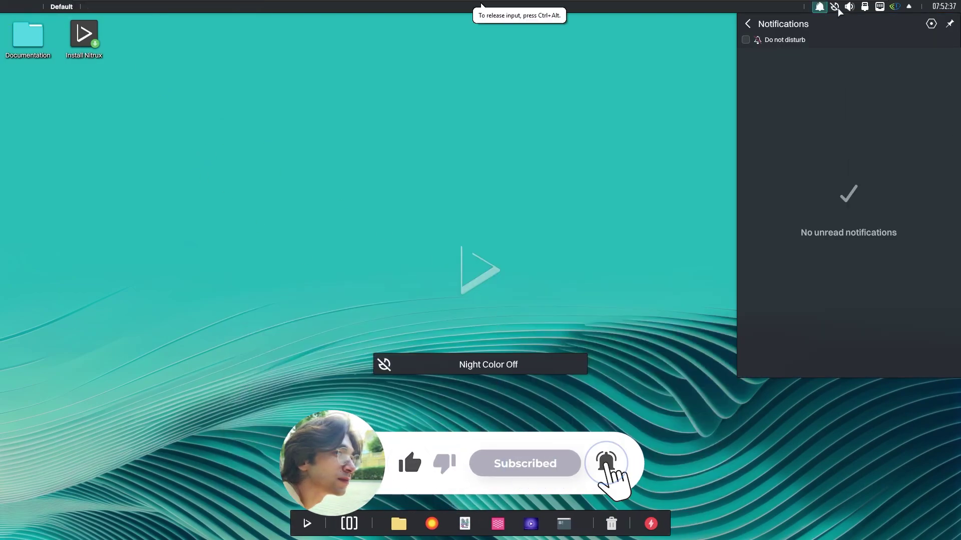
{"action": "left_click", "coordinate": [835, 7]}
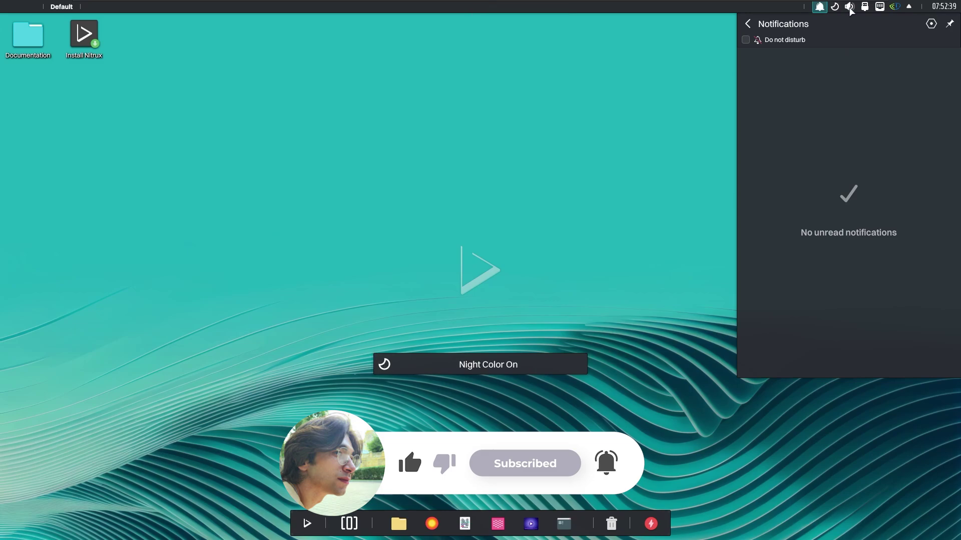
{"action": "left_click", "coordinate": [849, 7]}
{"action": "scroll", "coordinate": [925, 73], "scroll_direction": "up", "scroll_amount": 3}
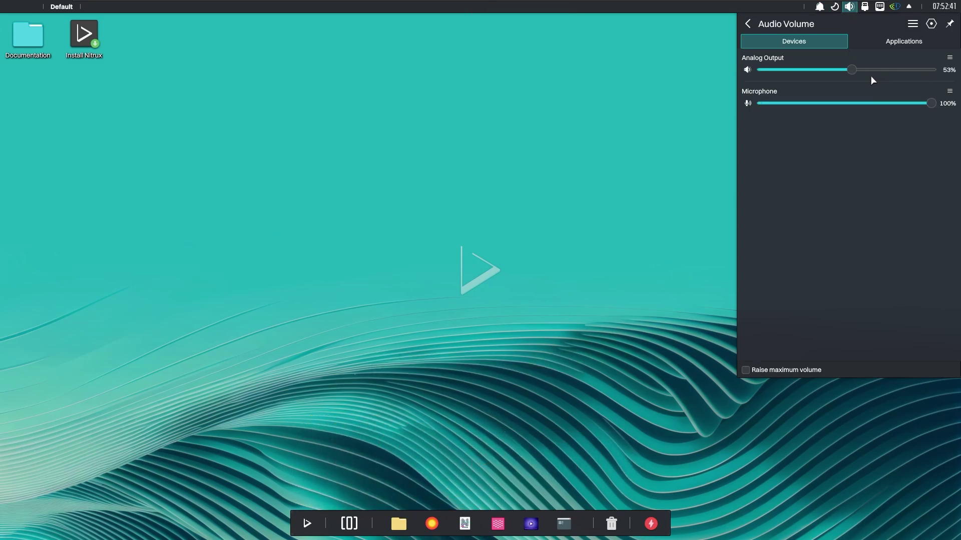
{"action": "left_click", "coordinate": [863, 7]}
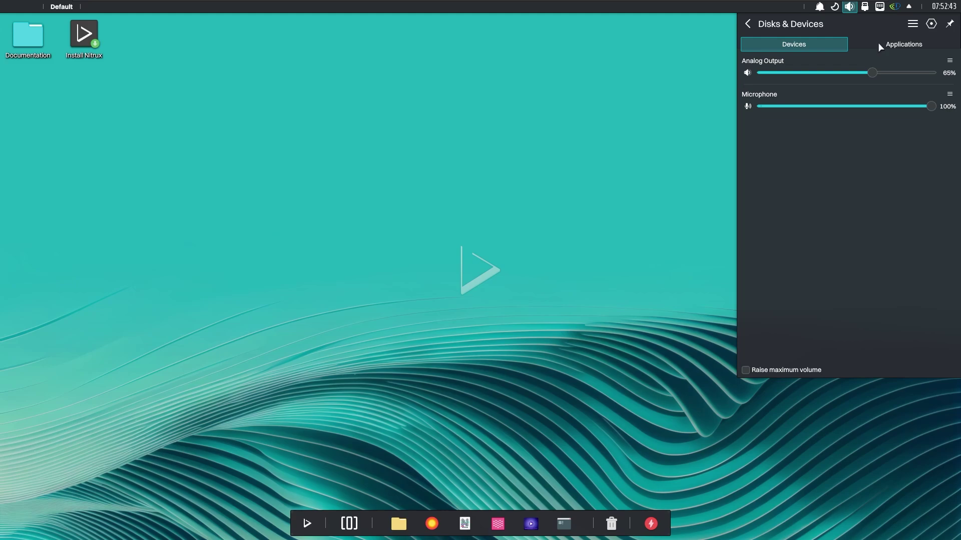
{"action": "left_click", "coordinate": [880, 7]}
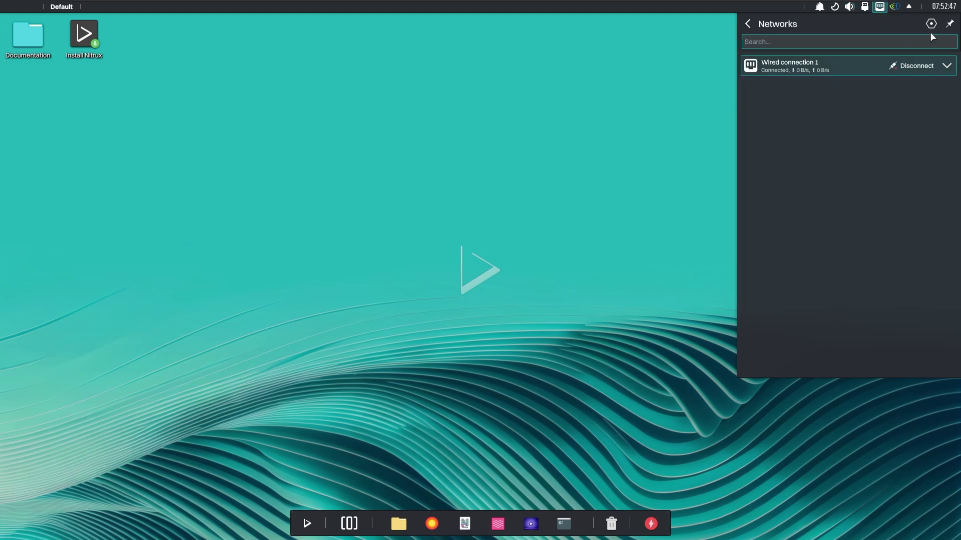
Switch the Optimus GPU mode to integrated and cancel the four administrator password prompts
{"action": "left_click", "coordinate": [894, 7]}
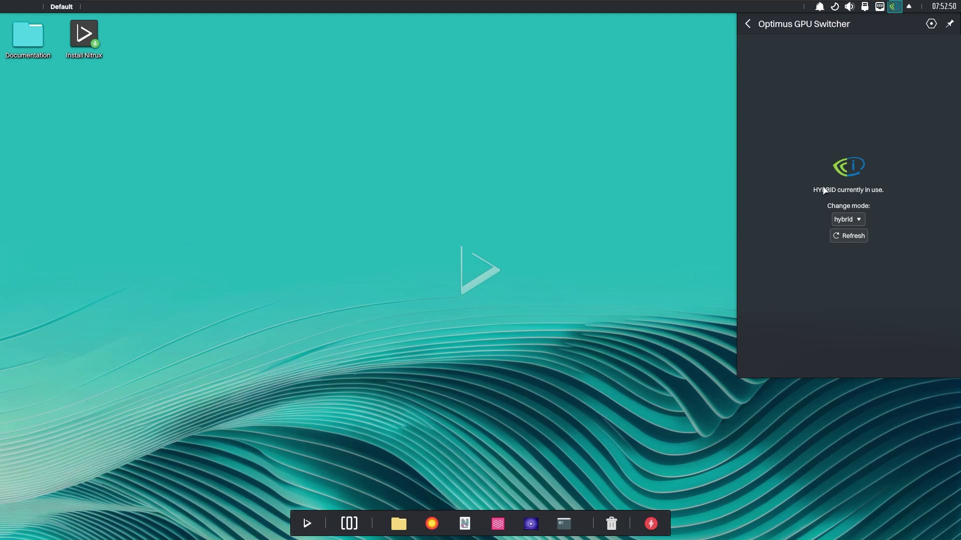
{"action": "left_click", "coordinate": [846, 219]}
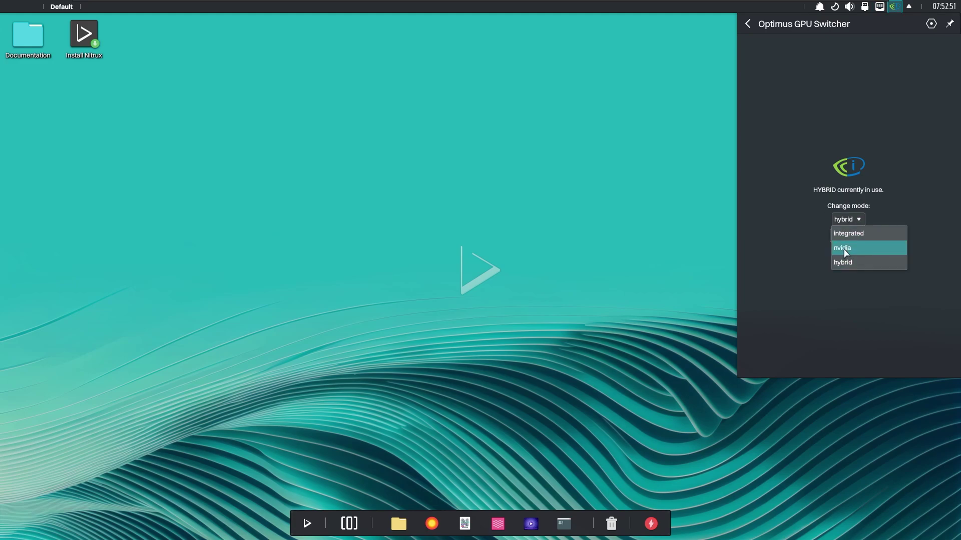
{"action": "left_click", "coordinate": [861, 234]}
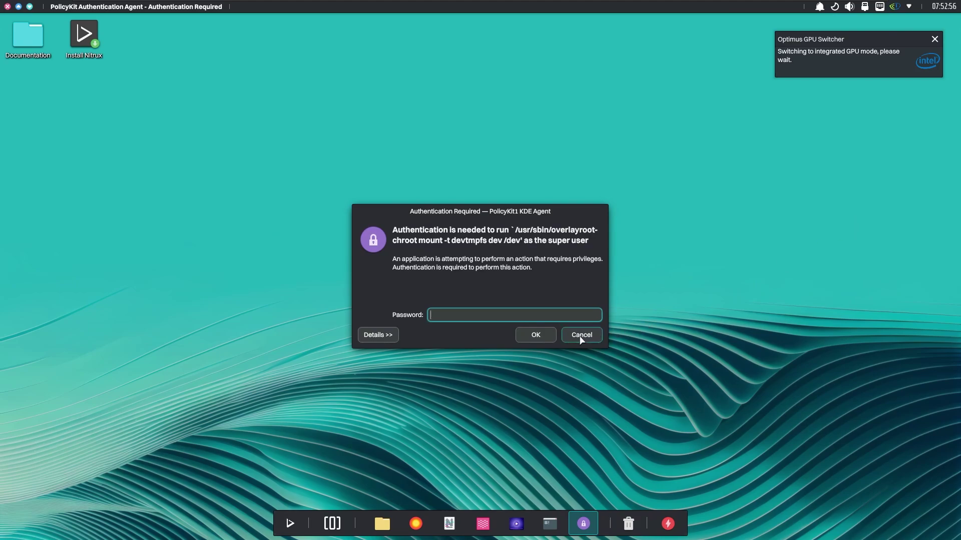
{"action": "left_click", "coordinate": [580, 339]}
{"action": "left_click", "coordinate": [592, 340]}
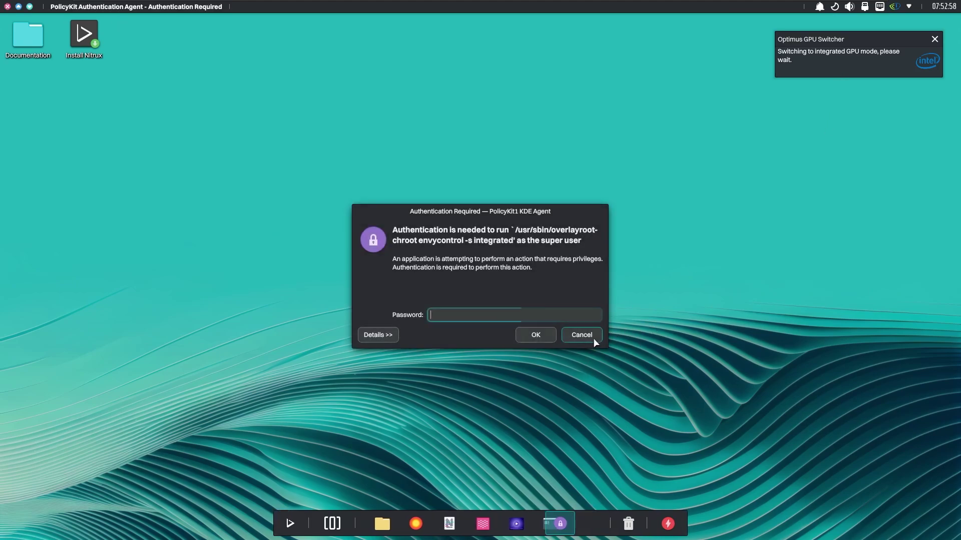
{"action": "left_click", "coordinate": [593, 339]}
{"action": "left_click", "coordinate": [590, 336]}
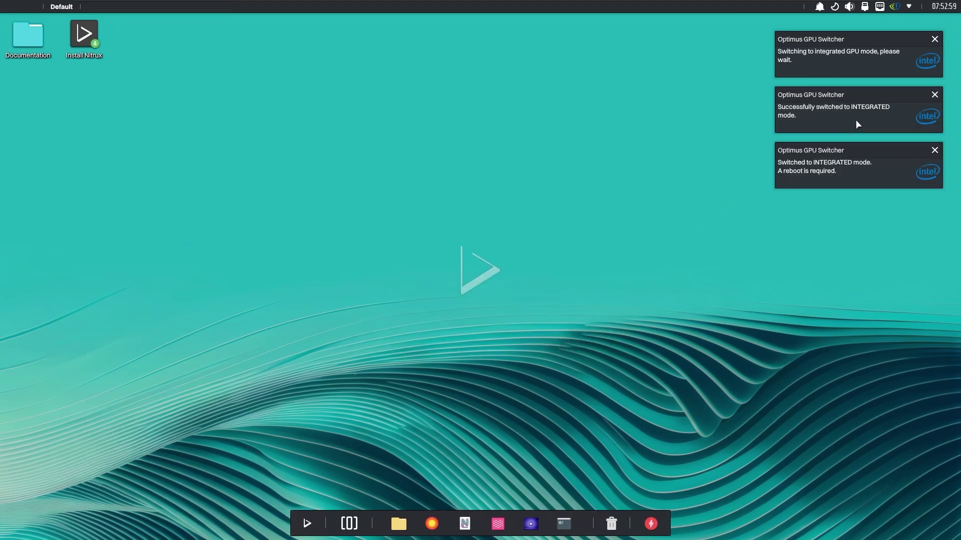
Recheck the GPU mode from the hidden tray items, then show the April 2025 calendar
{"action": "left_click", "coordinate": [909, 6]}
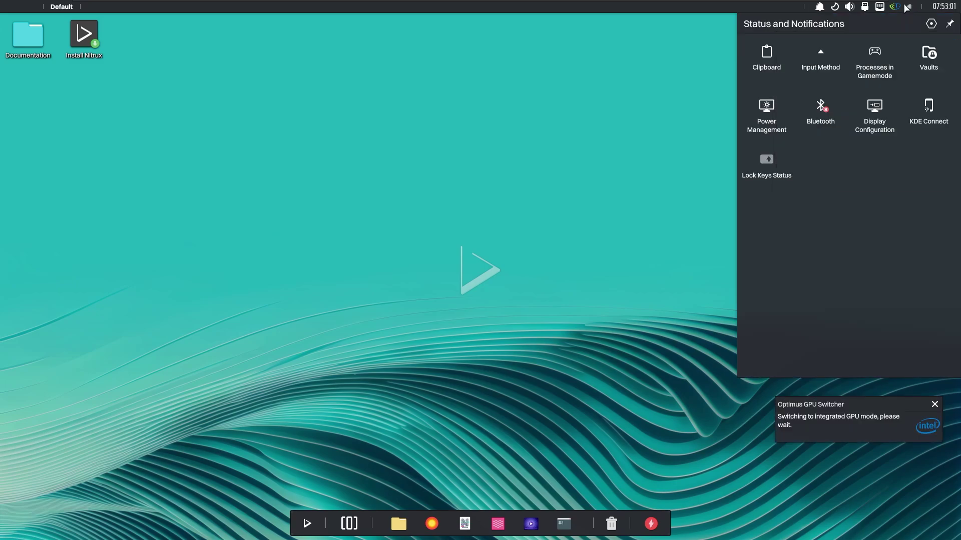
{"action": "left_click", "coordinate": [895, 6]}
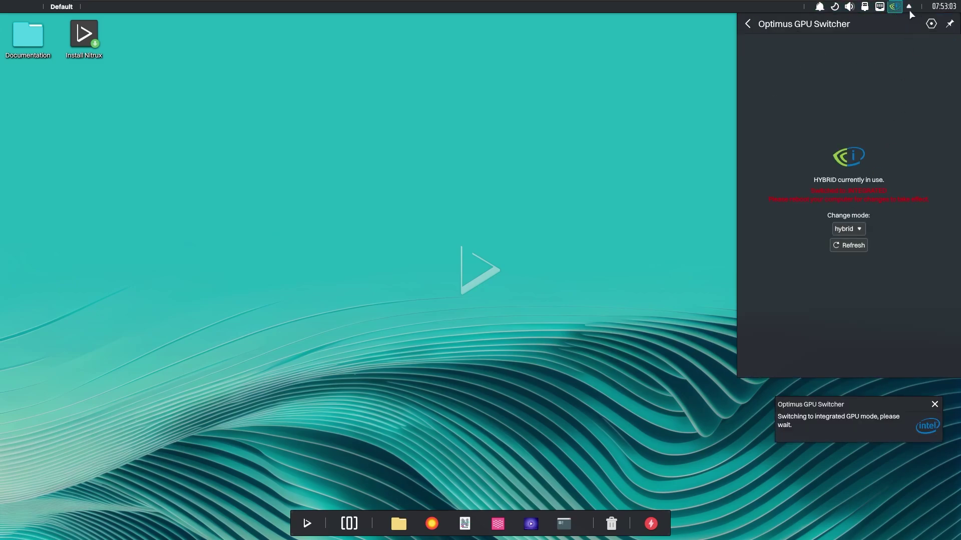
{"action": "left_click", "coordinate": [911, 10]}
{"action": "left_click", "coordinate": [944, 7]}
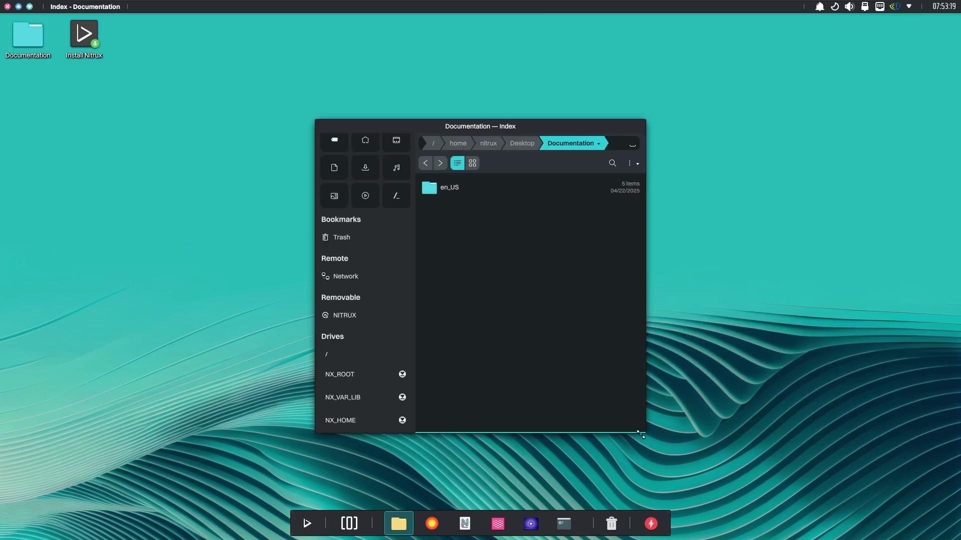
Enlarge and reposition the Index window, then open en_US › Desktop Management
{"action": "left_click_drag", "start_coordinate": [641, 435], "coordinate": [906, 485]}
{"action": "left_click_drag", "start_coordinate": [604, 131], "coordinate": [424, 94]}
{"action": "left_click", "coordinate": [351, 137]}
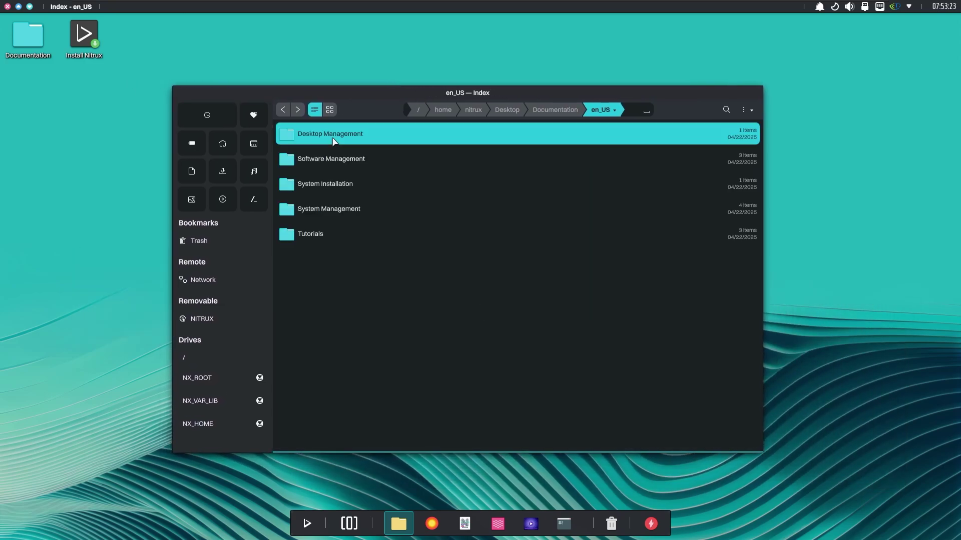
{"action": "double_click", "coordinate": [358, 142]}
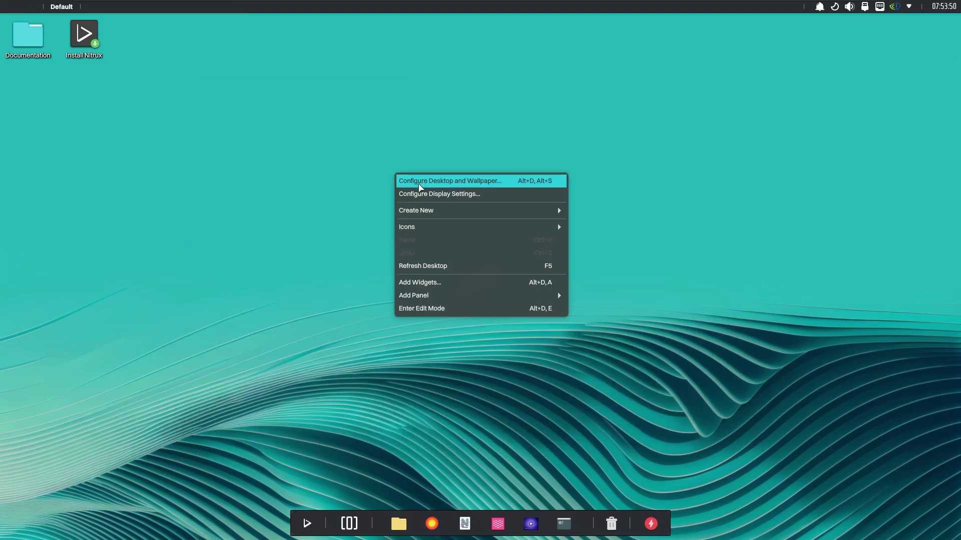
Browse the Wallpaper grid and close Folder Settings with the pink-and-blue Nitrux wallpaper applied
{"action": "left_click", "coordinate": [419, 181]}
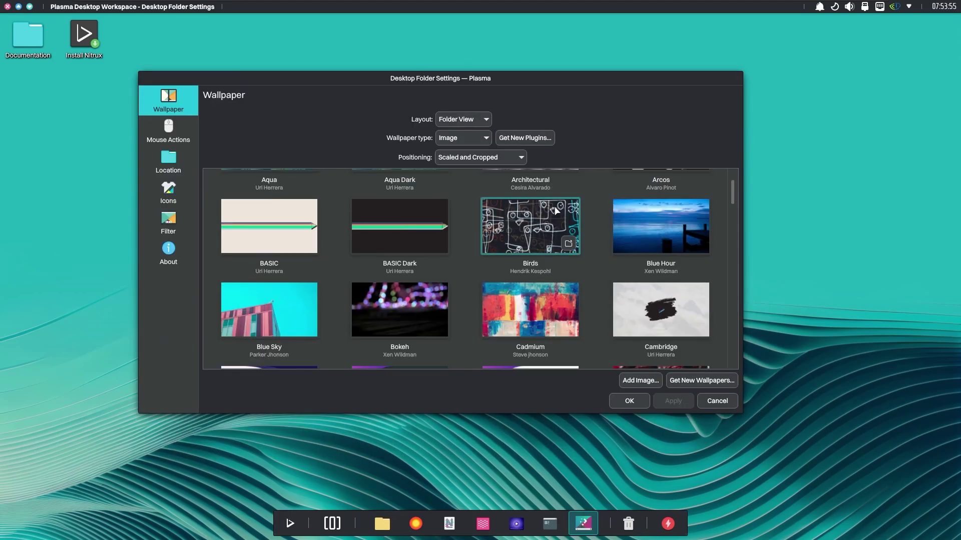
{"action": "scroll", "coordinate": [560, 223], "scroll_direction": "down", "scroll_amount": 5}
{"action": "scroll", "coordinate": [560, 233], "scroll_direction": "down", "scroll_amount": 15}
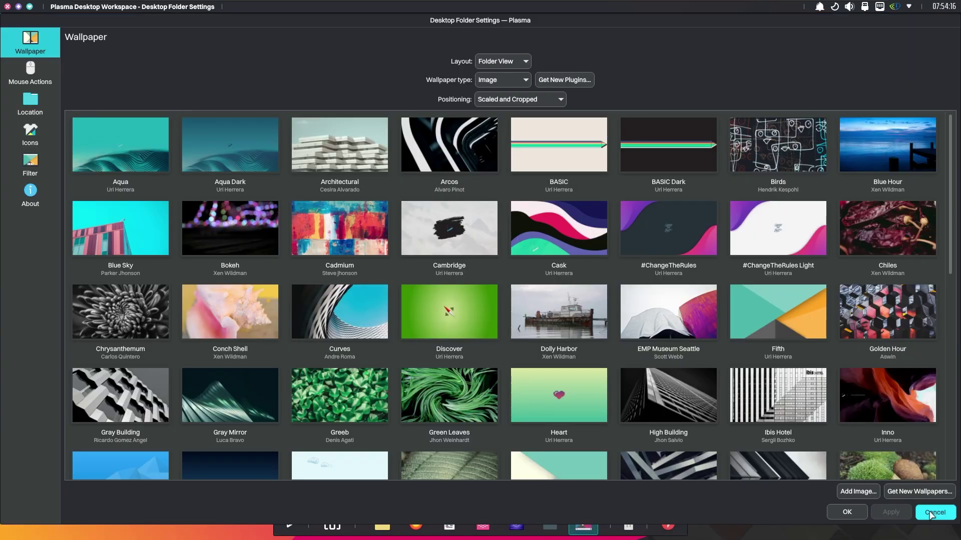
{"action": "left_click", "coordinate": [931, 513]}
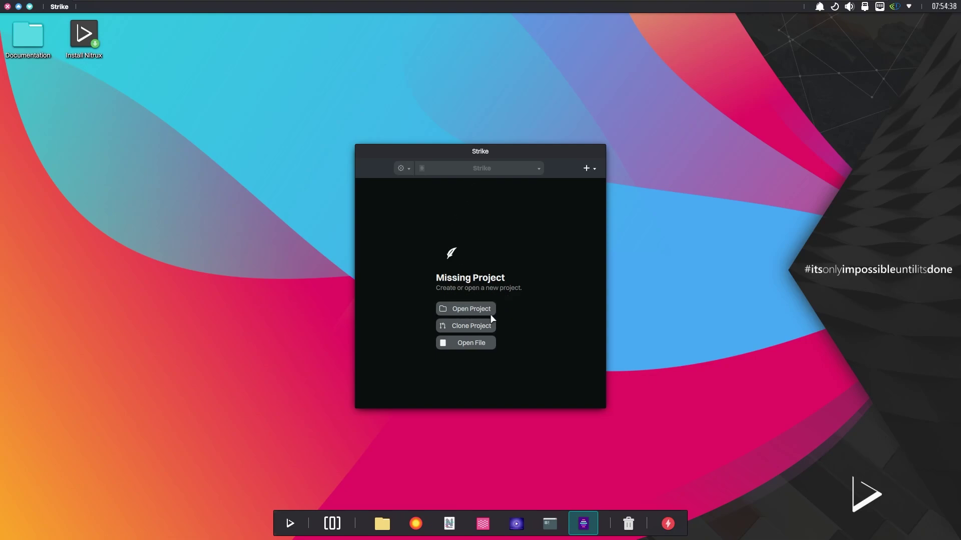
Bring up the full-screen application launcher with the Meta key
{"action": "key", "text": "super"}
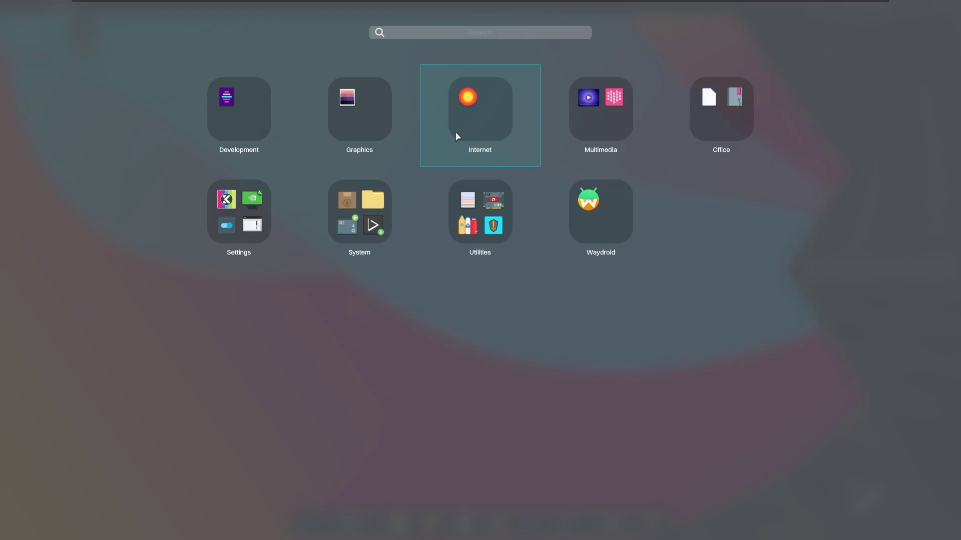
Launch Fiery from the Internet group, open a new tab and view its About details
{"action": "left_click", "coordinate": [456, 136]}
{"action": "left_click", "coordinate": [269, 111]}
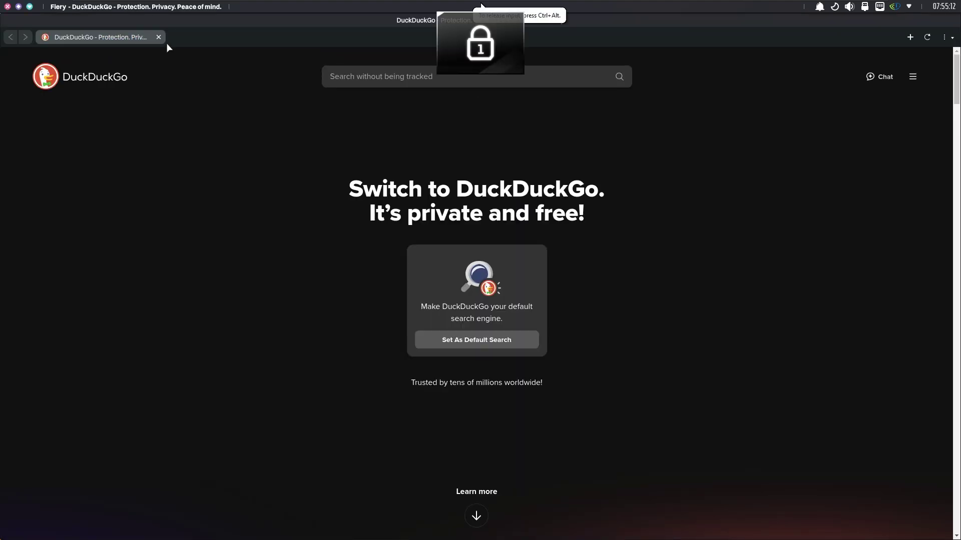
{"action": "left_click", "coordinate": [911, 39]}
{"action": "left_click", "coordinate": [595, 68]}
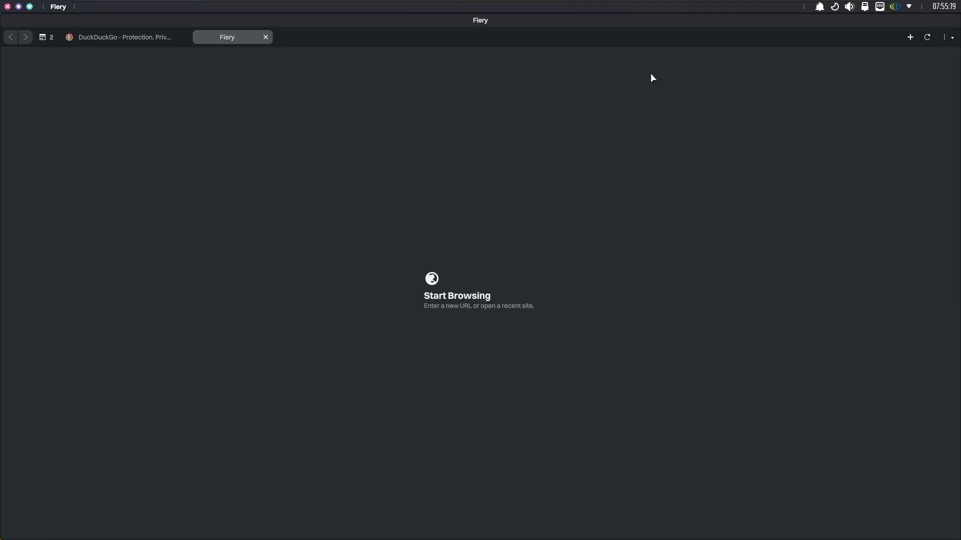
{"action": "left_click", "coordinate": [946, 37]}
{"action": "left_click", "coordinate": [895, 248]}
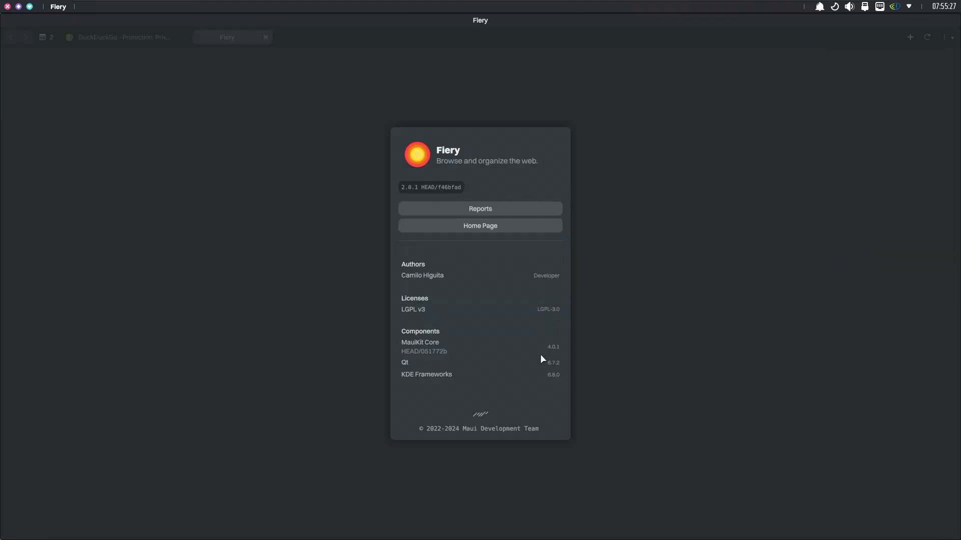
{"action": "left_click", "coordinate": [922, 43]}
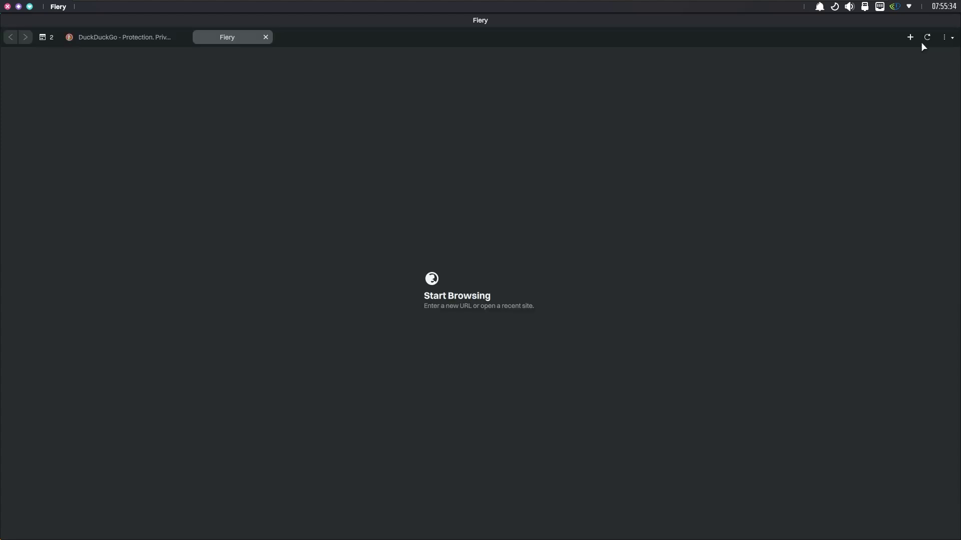
Look at Fiery's General settings page and return to the settings list
{"action": "left_click", "coordinate": [946, 37]}
{"action": "left_click", "coordinate": [831, 228]}
{"action": "left_click", "coordinate": [487, 317]}
{"action": "key", "text": "Escape"}
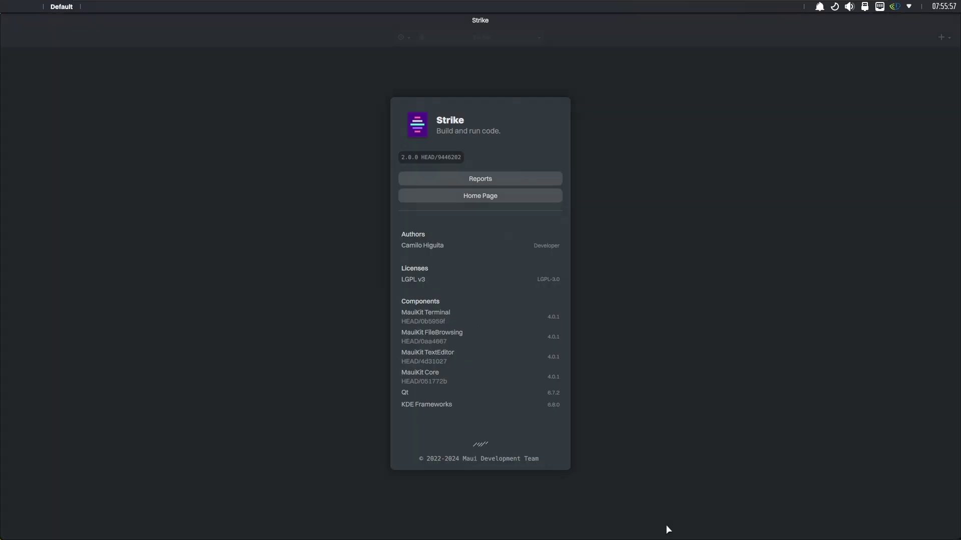
Close Fiery and launch Index from the System app group
{"action": "left_click", "coordinate": [667, 528]}
{"action": "left_click", "coordinate": [351, 226]}
{"action": "left_click", "coordinate": [342, 142]}
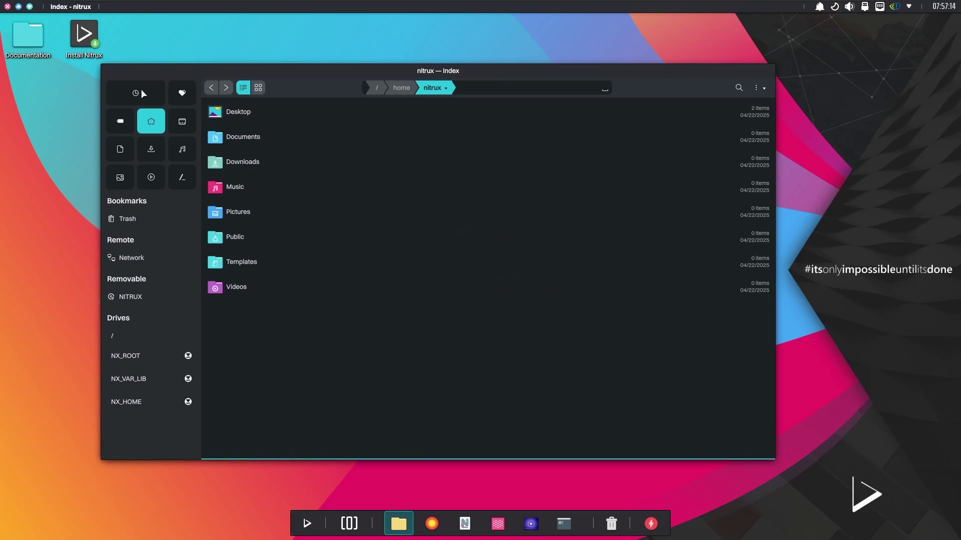
Browse the Desktop, Documents, Downloads, root, Pictures and Videos places in Index's sidebar
{"action": "left_click", "coordinate": [182, 121]}
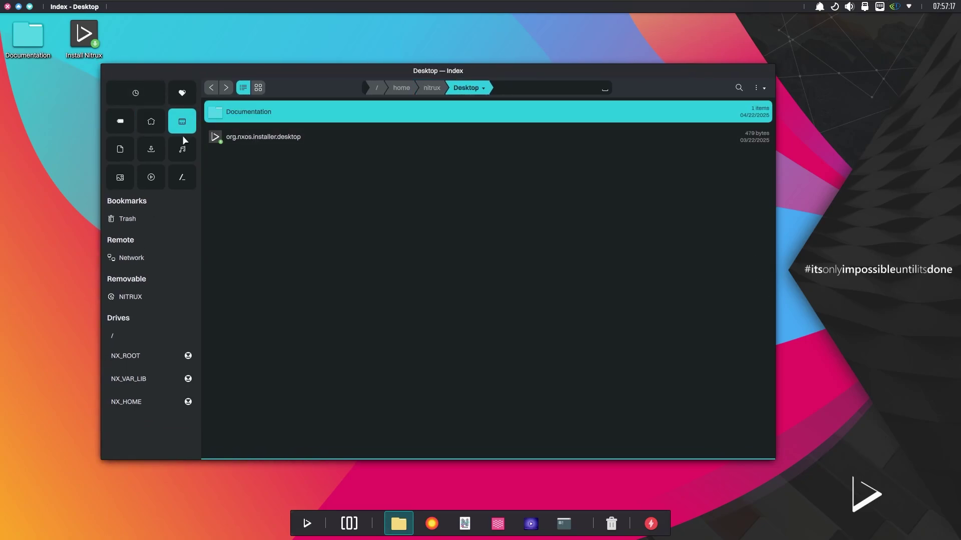
{"action": "left_click", "coordinate": [120, 149]}
{"action": "left_click", "coordinate": [153, 150]}
{"action": "left_click", "coordinate": [180, 177]}
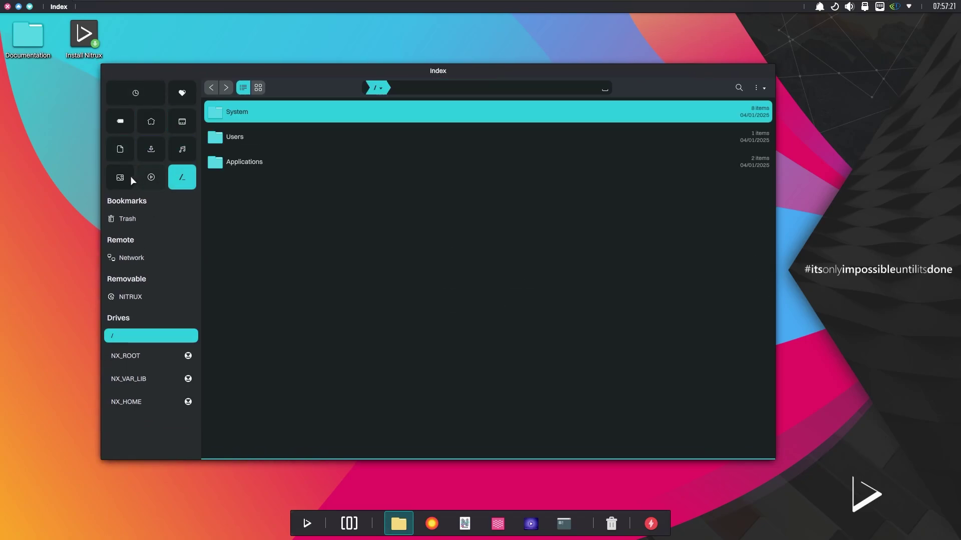
{"action": "left_click", "coordinate": [120, 177]}
{"action": "left_click", "coordinate": [155, 177]}
Return to the empty Downloads folder, make its path editable, and close Index
{"action": "left_click", "coordinate": [157, 152]}
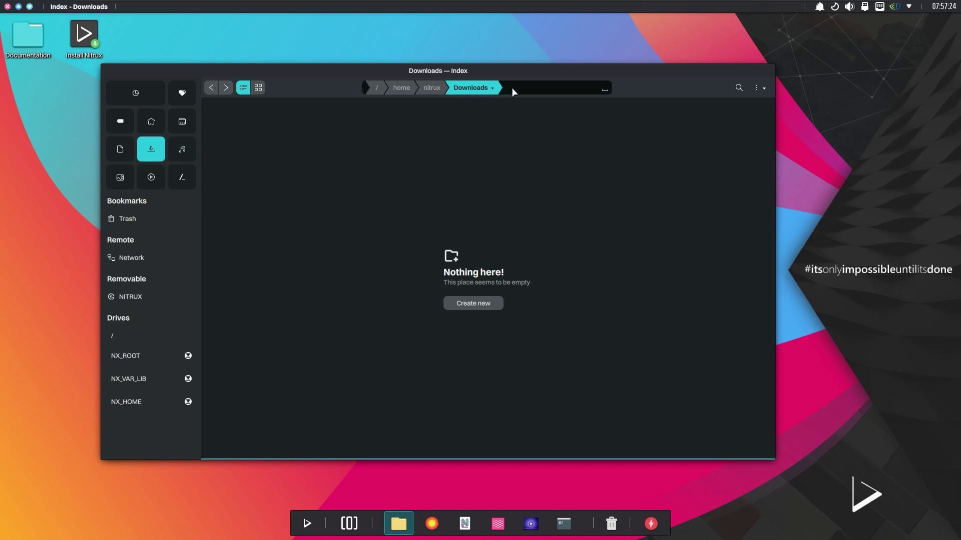
{"action": "left_click", "coordinate": [512, 88]}
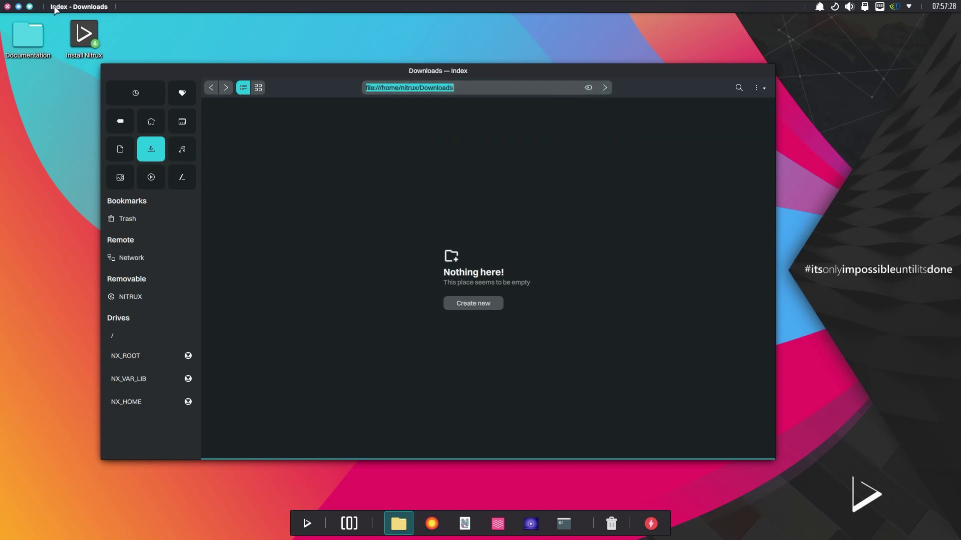
{"action": "left_click", "coordinate": [8, 7]}
Install and launch the bauh store from the launcher's System group, then scroll its list
{"action": "left_click", "coordinate": [307, 523]}
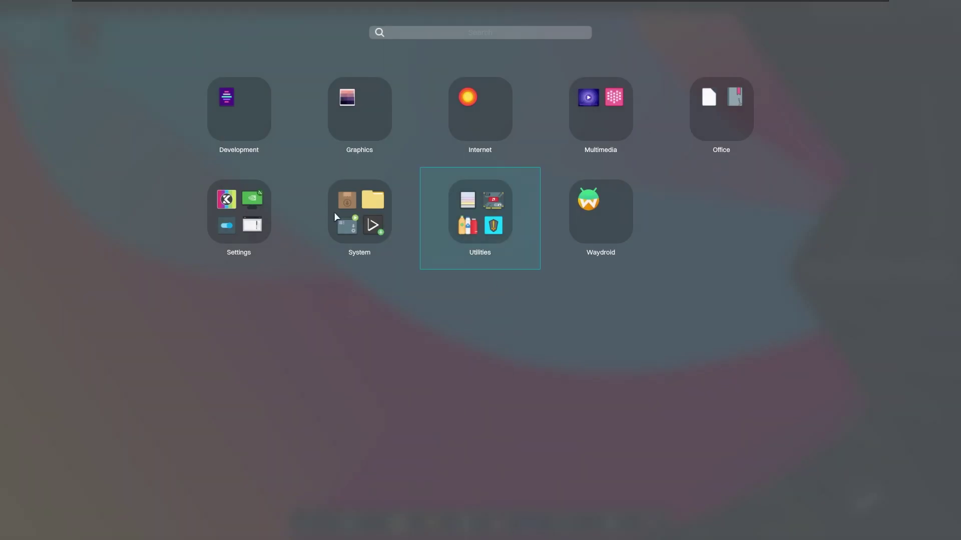
{"action": "left_click", "coordinate": [394, 202]}
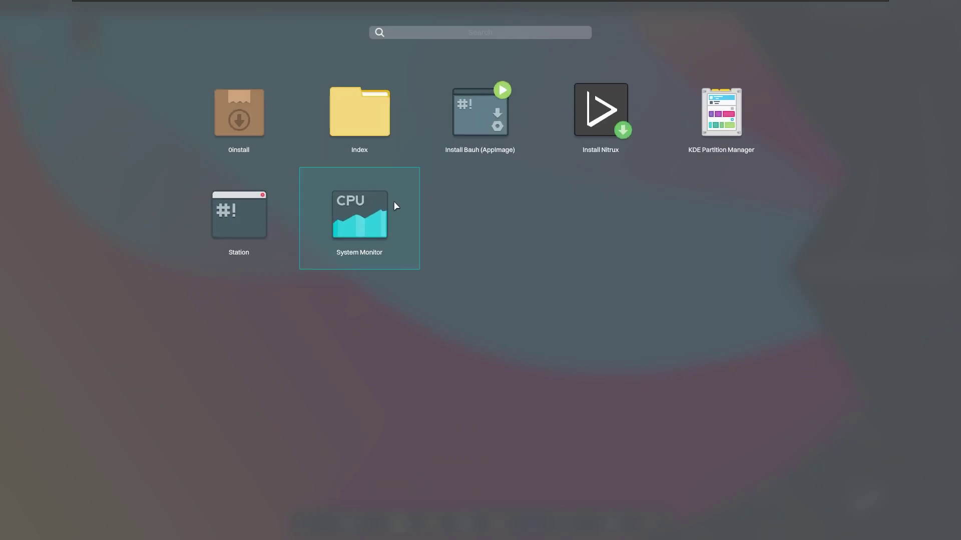
{"action": "left_click", "coordinate": [488, 136]}
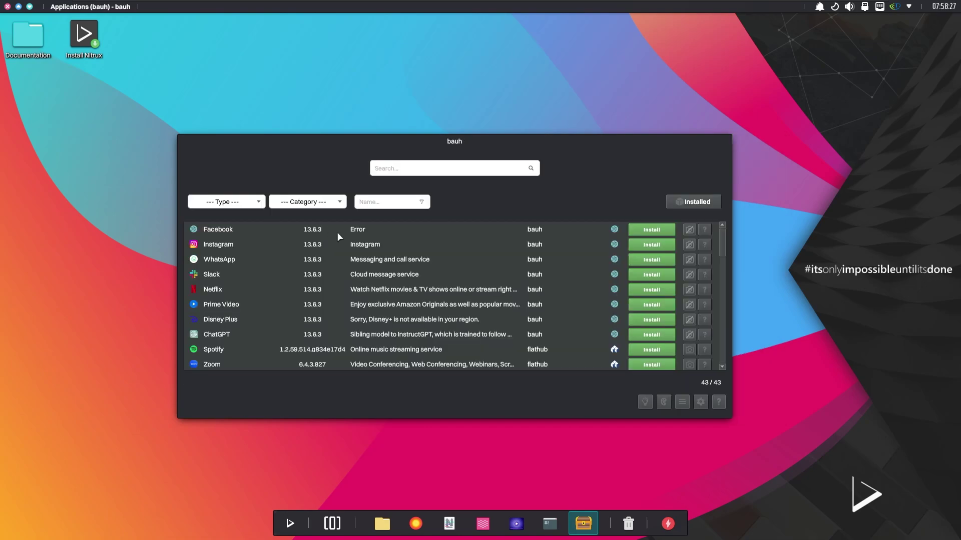
{"action": "scroll", "coordinate": [263, 278], "scroll_direction": "down", "scroll_amount": 10}
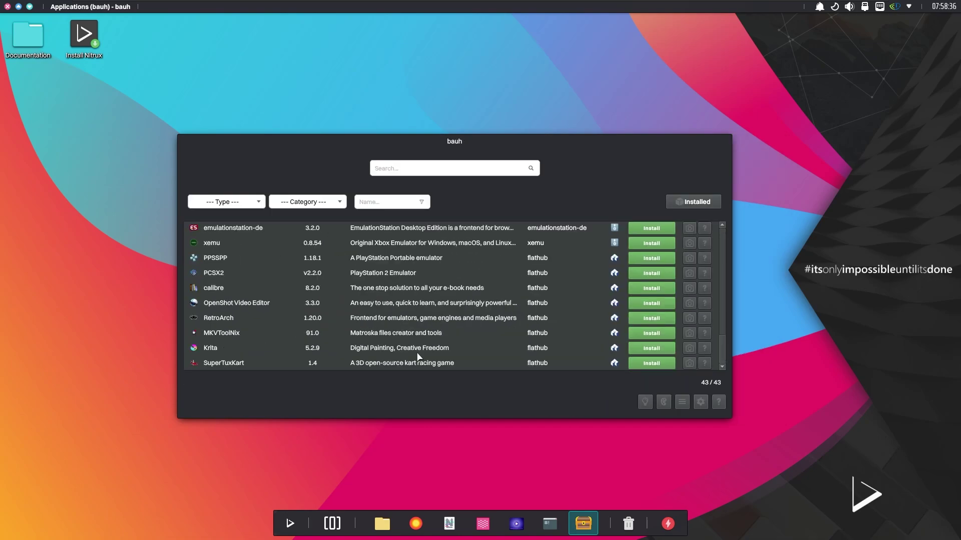
{"action": "scroll", "coordinate": [616, 345], "scroll_direction": "up", "scroll_amount": 10}
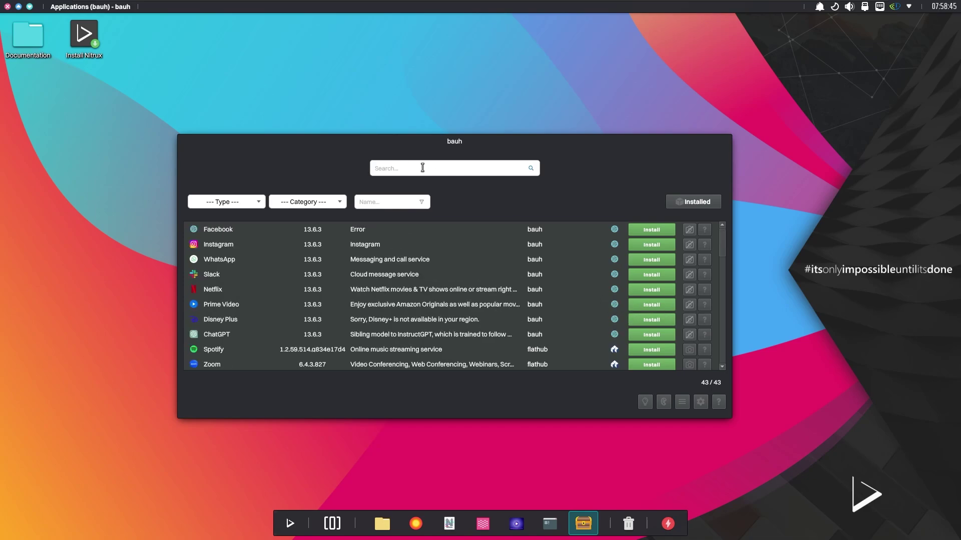
Search bauh's catalogue for 'vs code', then 'brave', then 'code'
{"action": "type", "text": "code"}
{"action": "key", "text": "Return"}
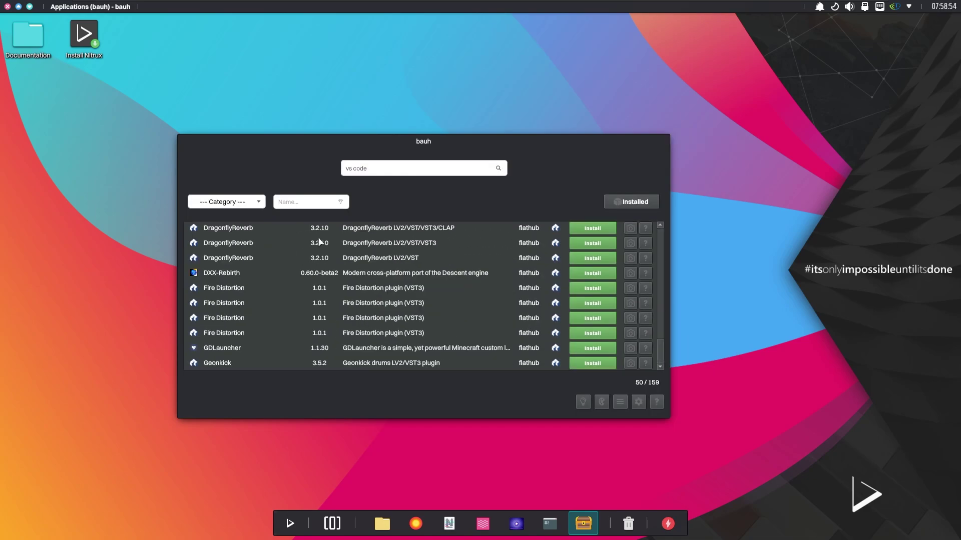
{"action": "key", "text": "ctrl+a"}
{"action": "type", "text": "brave"}
{"action": "key", "text": "Return"}
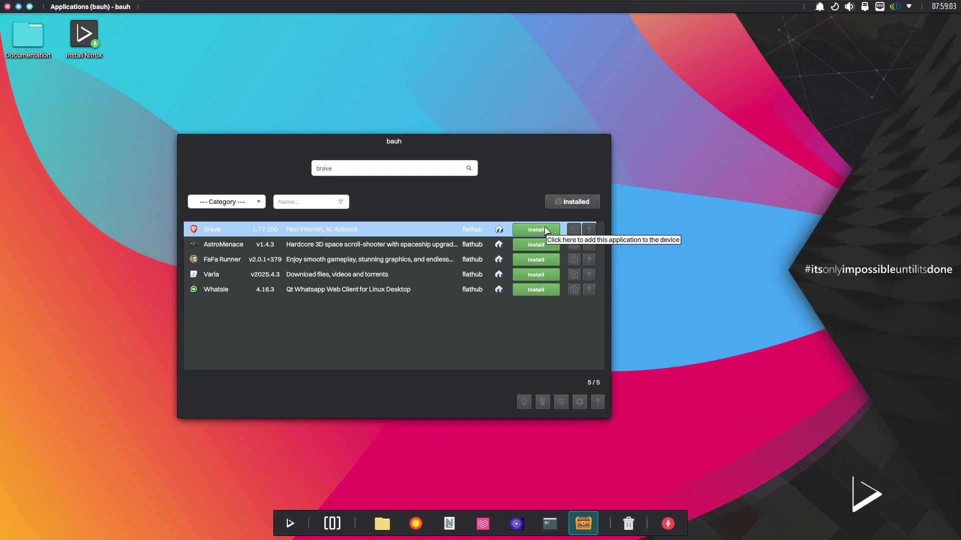
{"action": "key", "text": "ctrl+a"}
{"action": "type", "text": "code"}
{"action": "key", "text": "Return"}
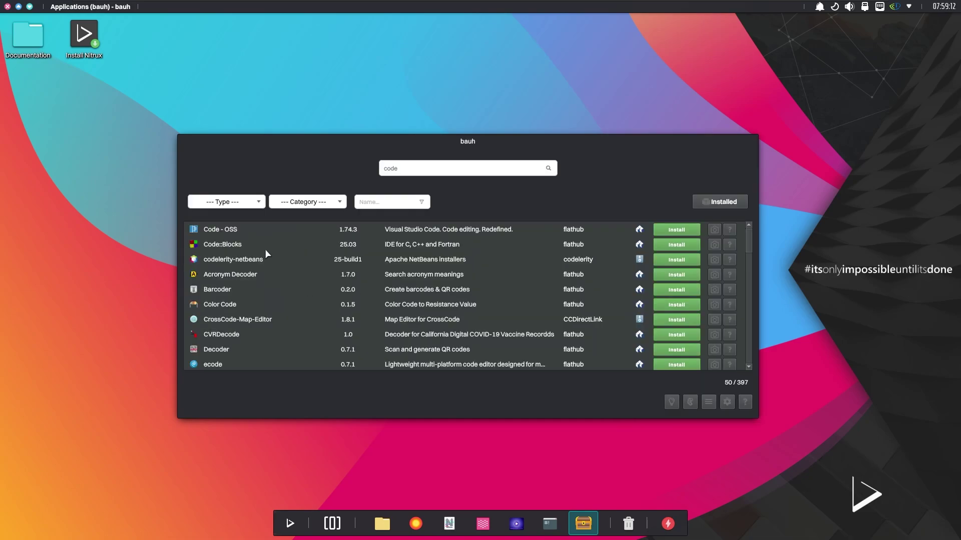
{"action": "scroll", "coordinate": [285, 273], "scroll_direction": "down", "scroll_amount": 1}
Launch System Monitor, maximize and restore it, review the 4.4 of 12.6 GiB memory Overview, then close it
{"action": "mouse_move", "coordinate": [1, 1]}
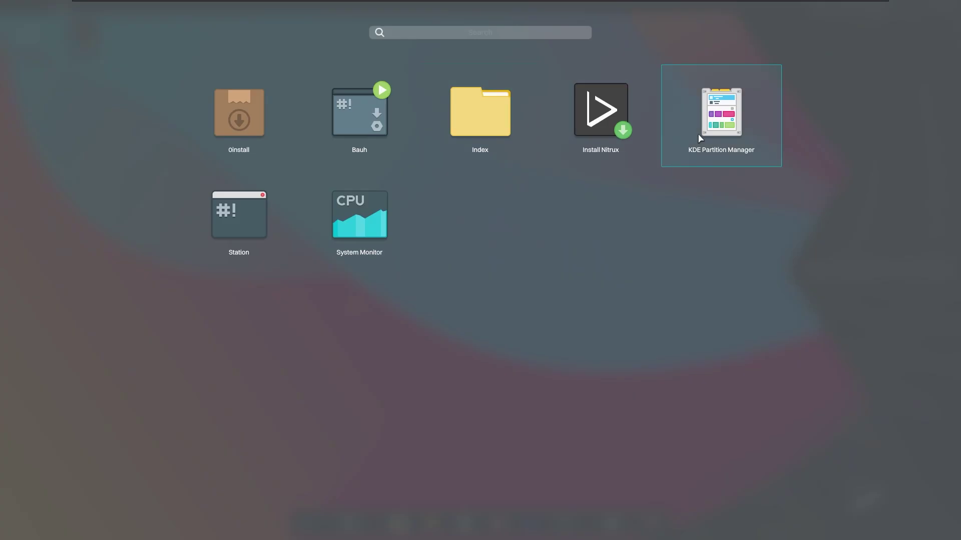
{"action": "left_click", "coordinate": [355, 218]}
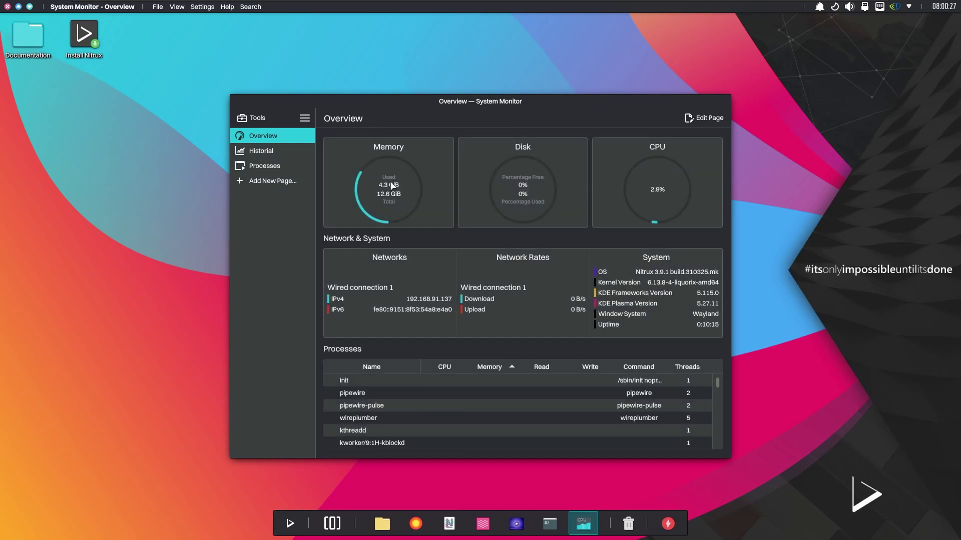
{"action": "double_click", "coordinate": [460, 106]}
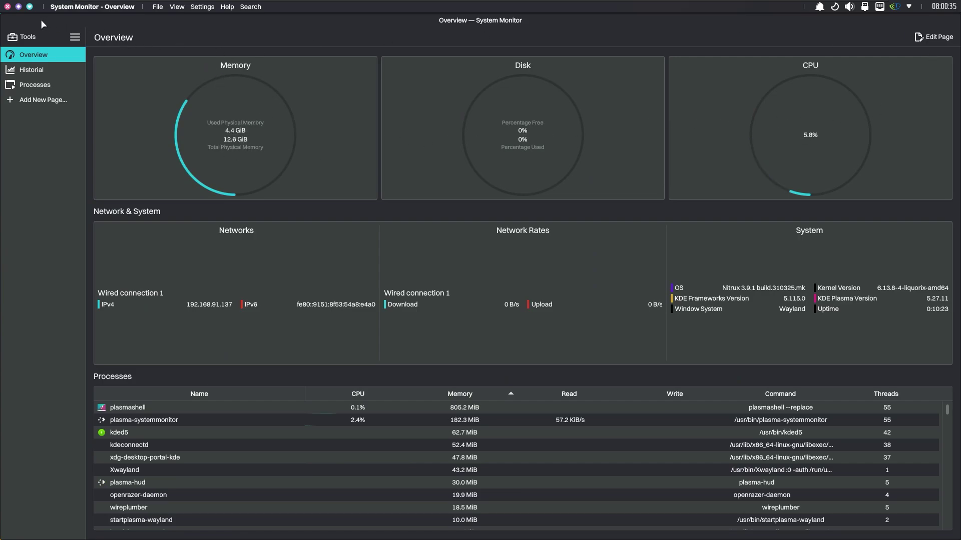
{"action": "double_click", "coordinate": [63, 25]}
{"action": "left_click_drag", "start_coordinate": [416, 39], "coordinate": [508, 105]}
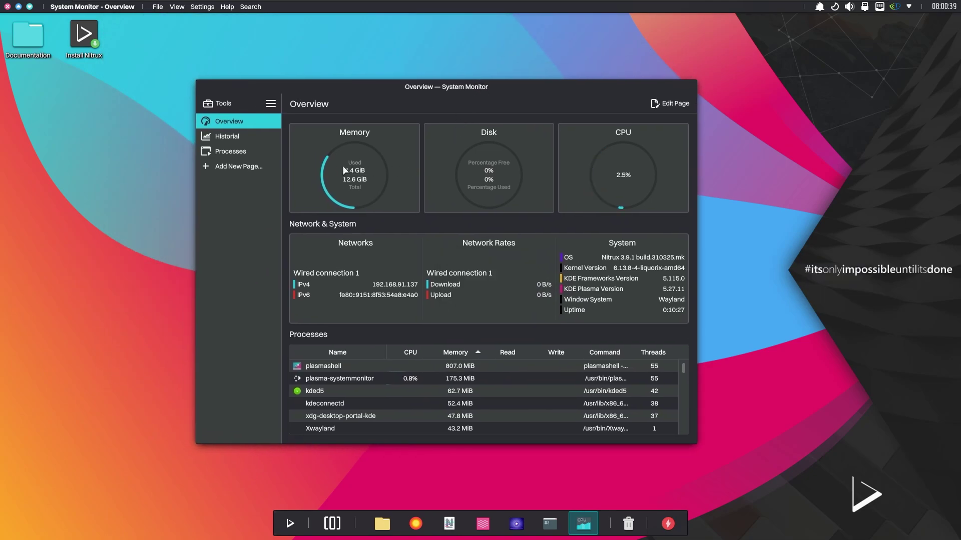
{"action": "left_click", "coordinate": [7, 7]}
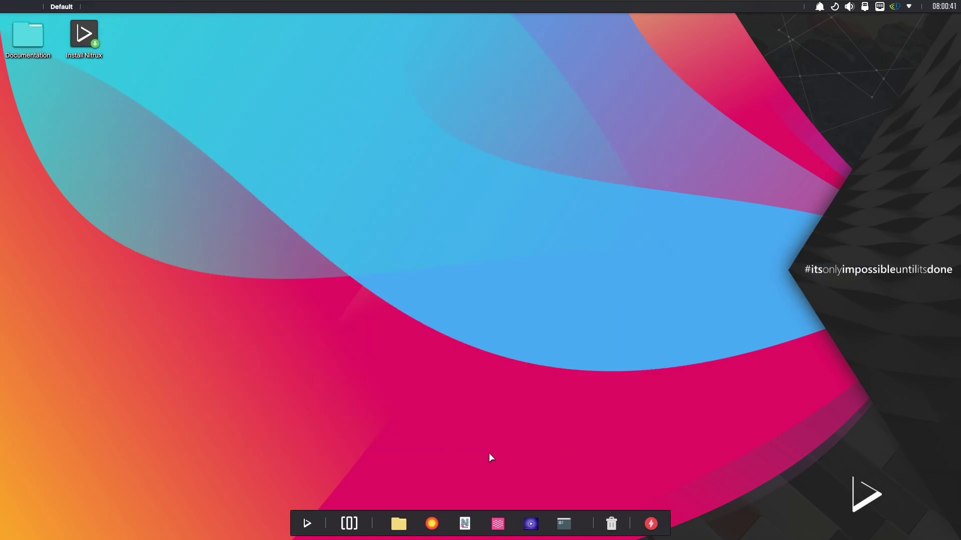
Launch Waydroid and start initializing with the GAPPS Android type
{"action": "key", "text": "super"}
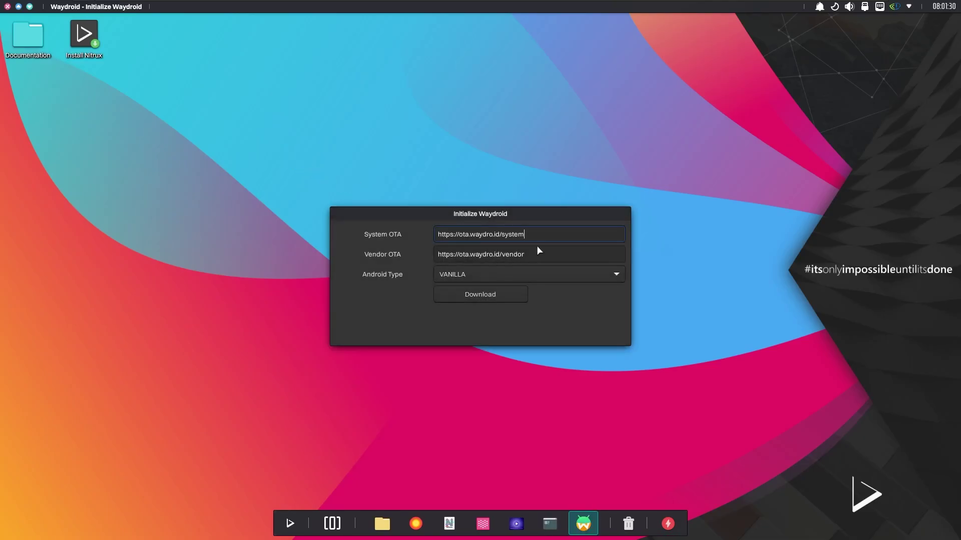
{"action": "left_click", "coordinate": [541, 283]}
{"action": "left_click", "coordinate": [491, 293]}
{"action": "left_click", "coordinate": [477, 297]}
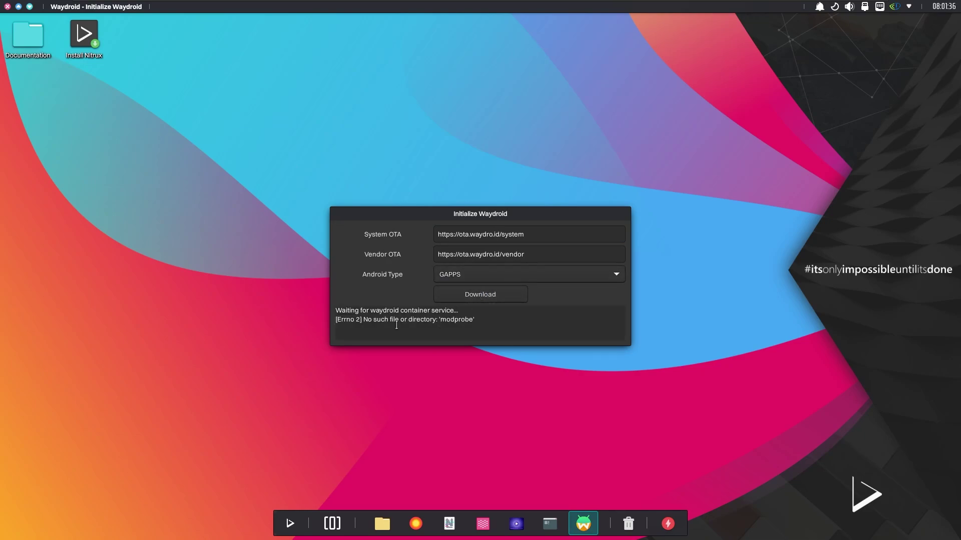
Select the missing 'modprobe' error text, then close the Waydroid setup dialog
{"action": "left_click_drag", "start_coordinate": [349, 323], "coordinate": [477, 321]}
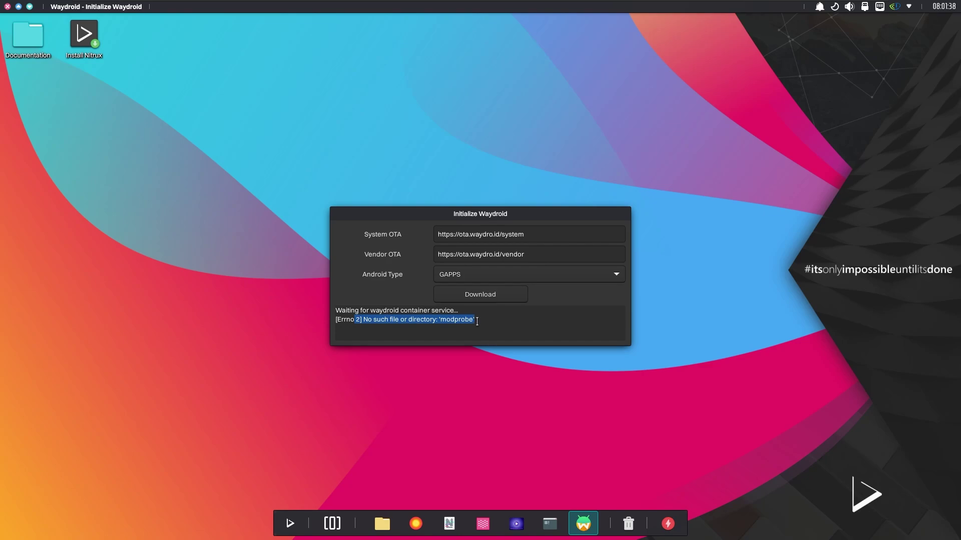
{"action": "right_click", "coordinate": [456, 214]}
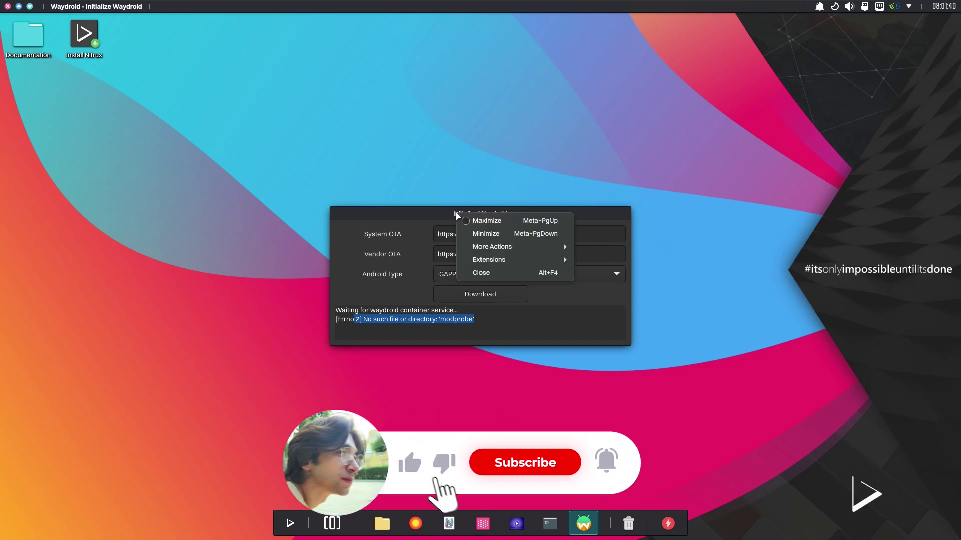
{"action": "left_click", "coordinate": [493, 273]}
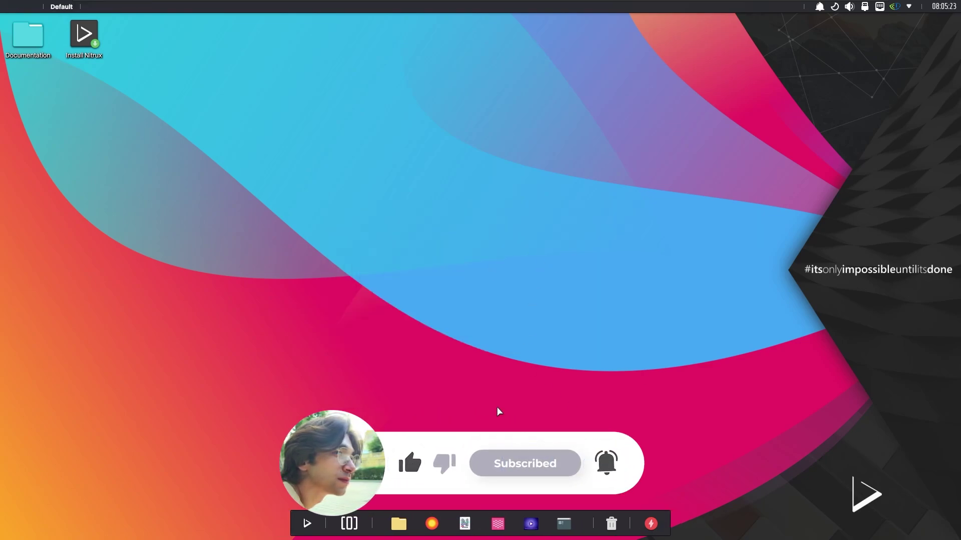